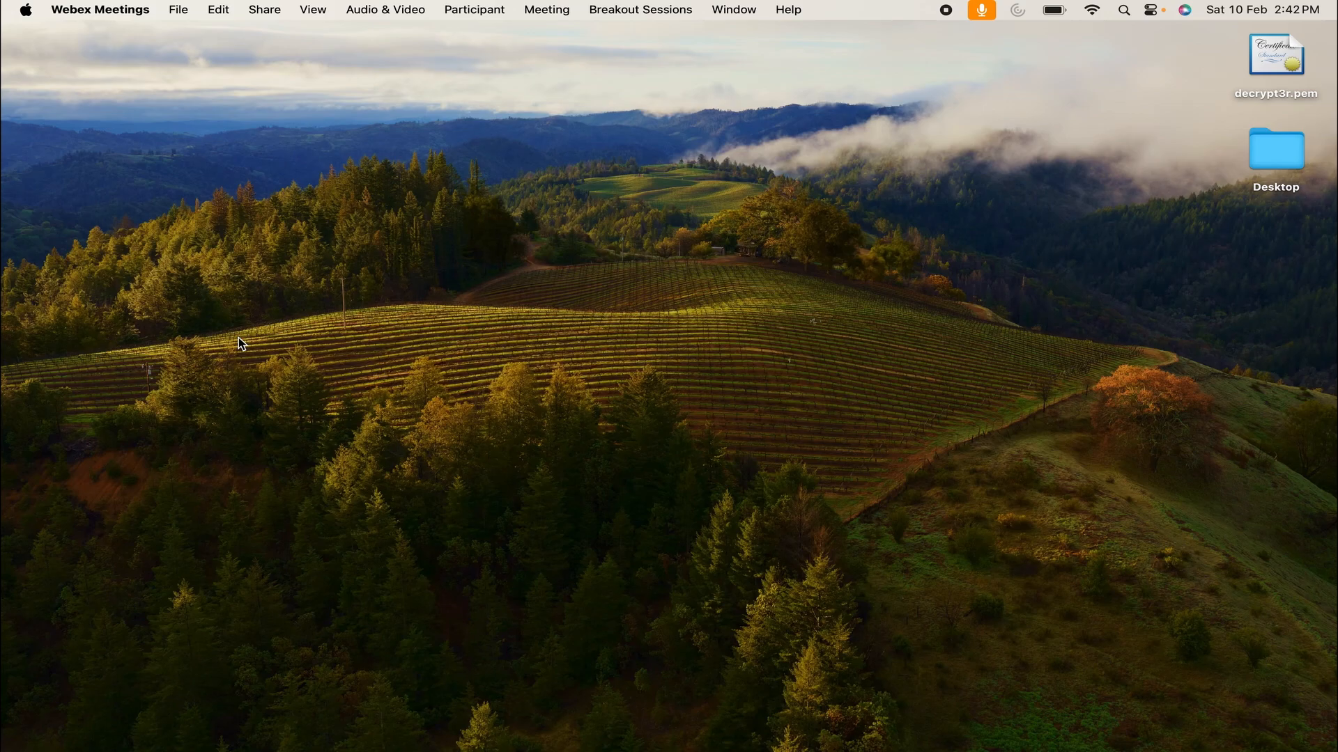
Launch Google Chrome and load aws.com
{"action": "mouse_move", "coordinate": [787, 750]}
{"action": "left_click", "coordinate": [874, 734]}
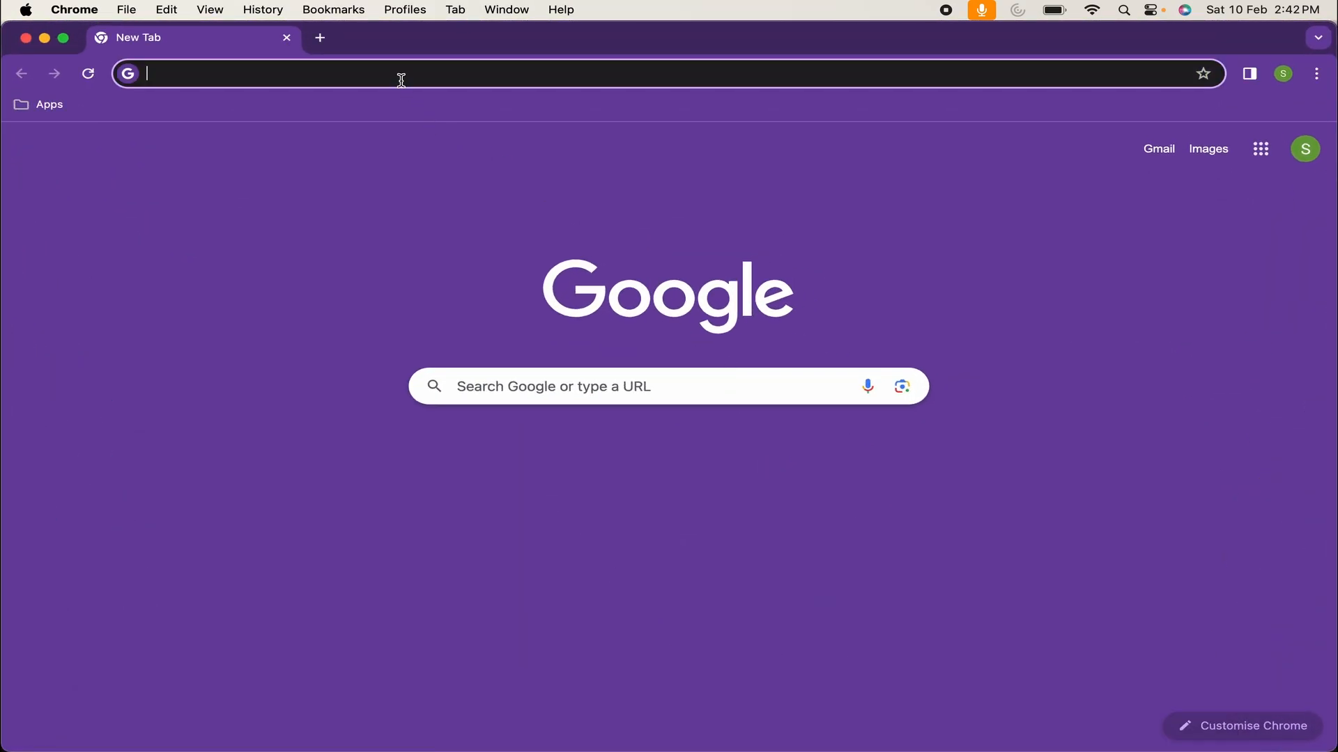
{"action": "left_click", "coordinate": [401, 77]}
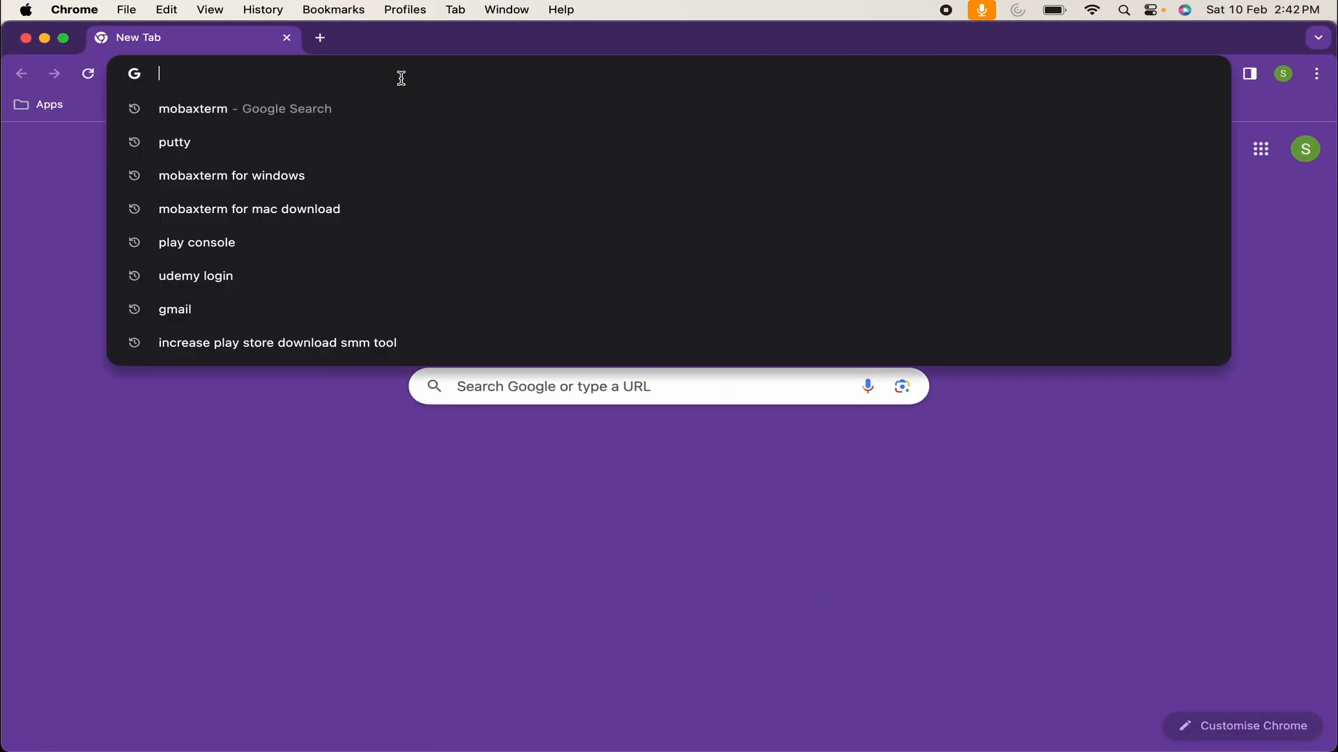
{"action": "type", "text": "aws.com"}
{"action": "key", "text": "Return"}
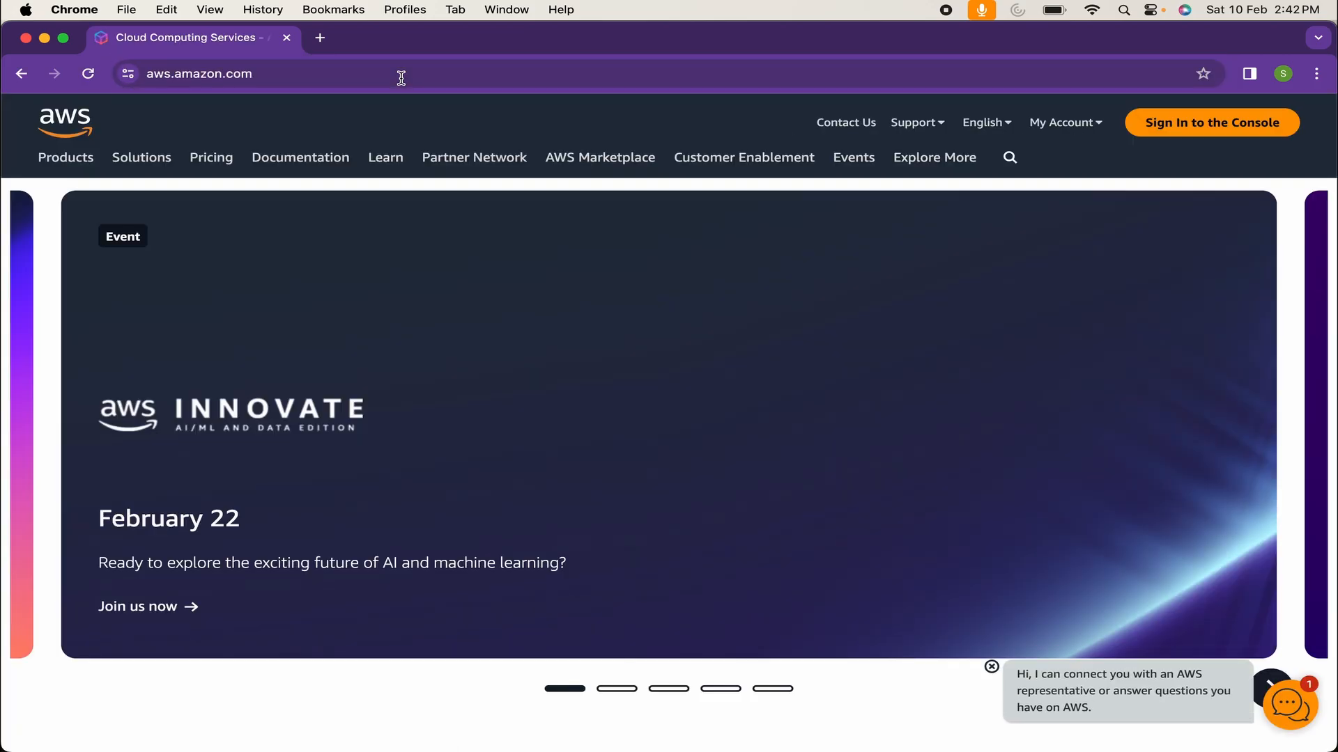
Go to My Account > AWS Management Console and sign in as the root user
{"action": "mouse_move", "coordinate": [1064, 123]}
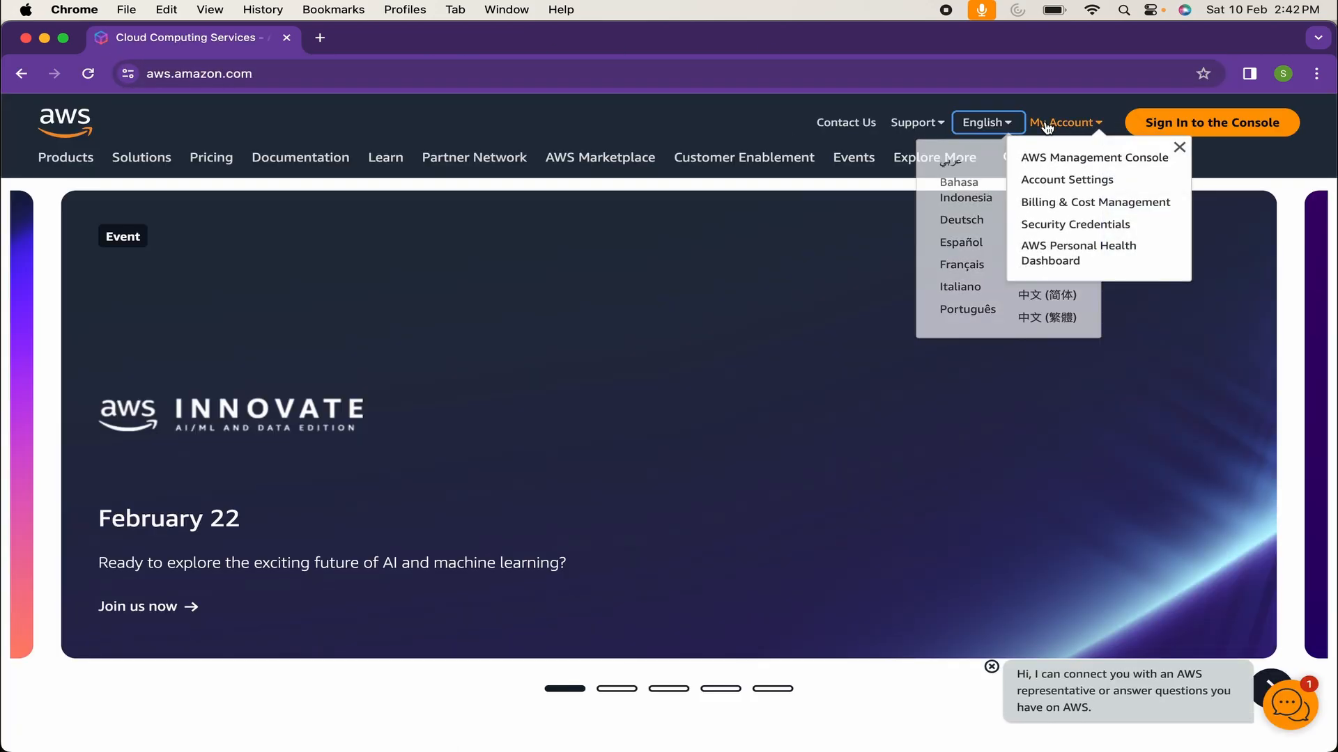
{"action": "left_click", "coordinate": [1071, 163]}
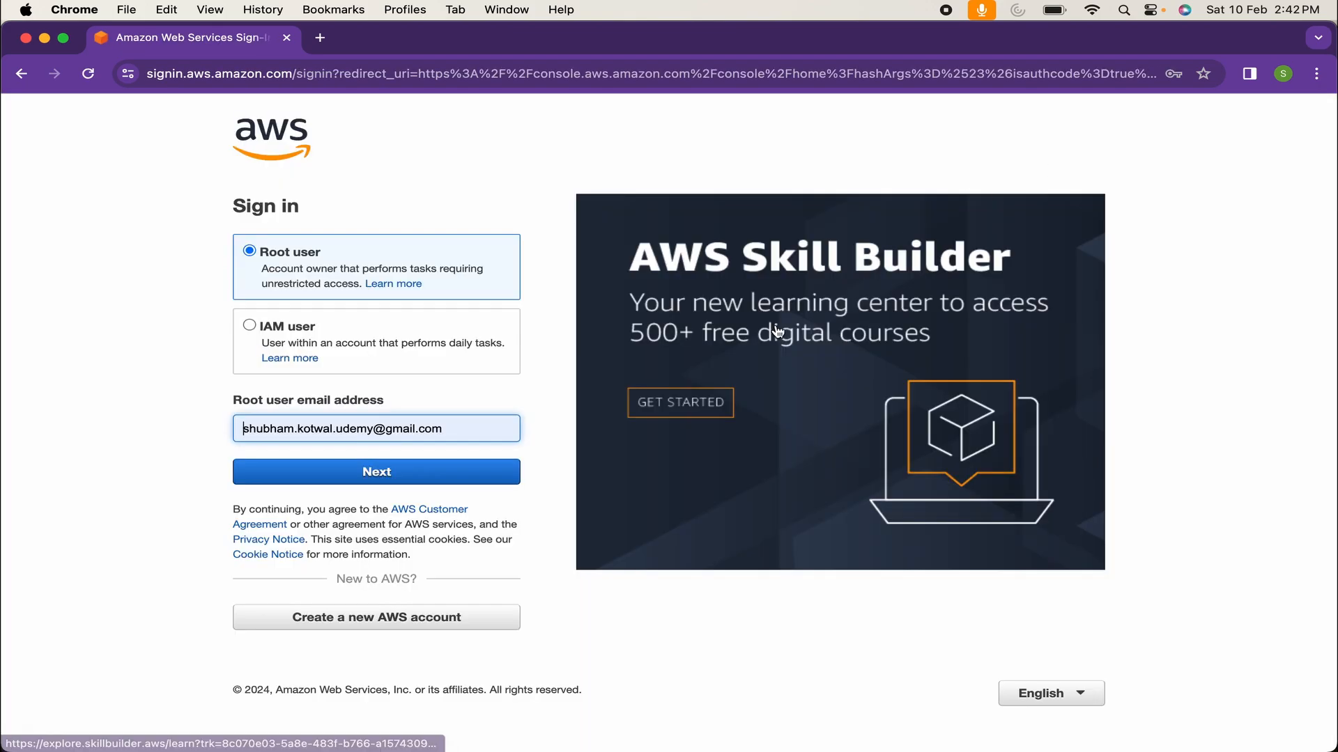
{"action": "left_click", "coordinate": [382, 627]}
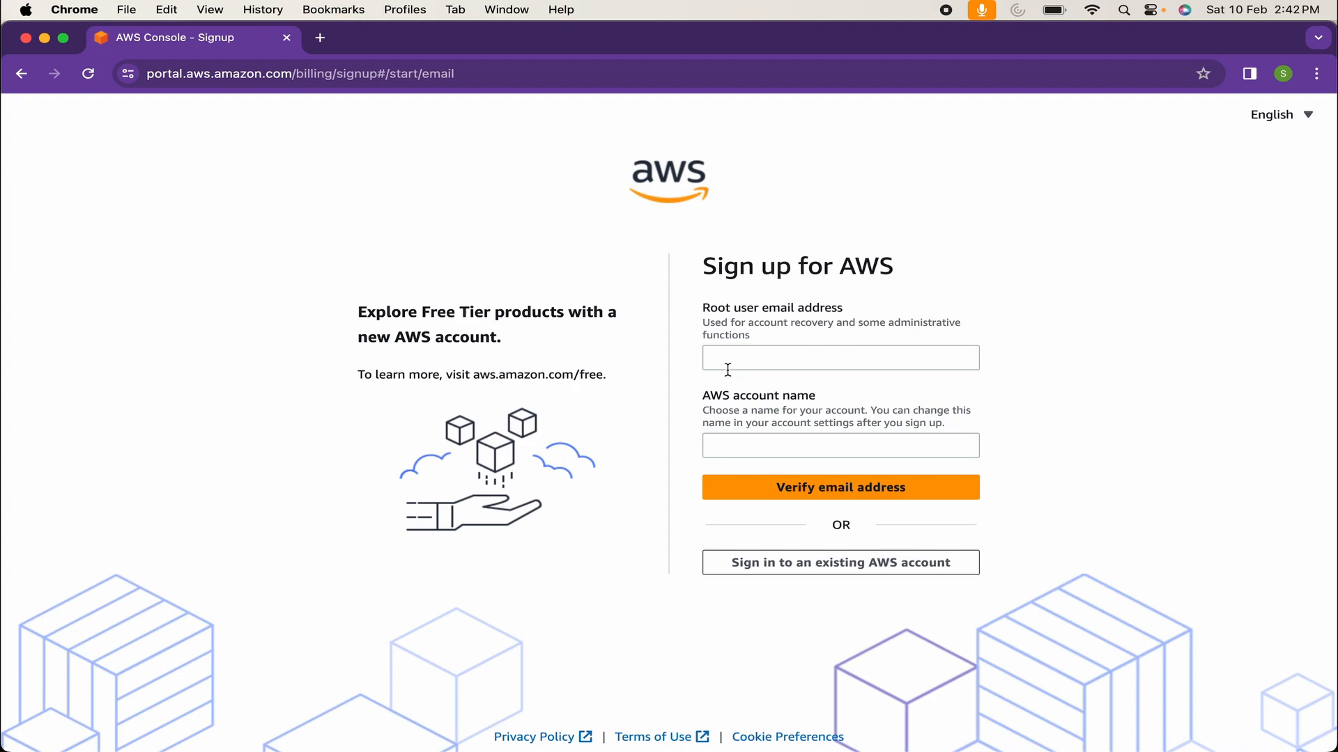
{"action": "left_click", "coordinate": [783, 570]}
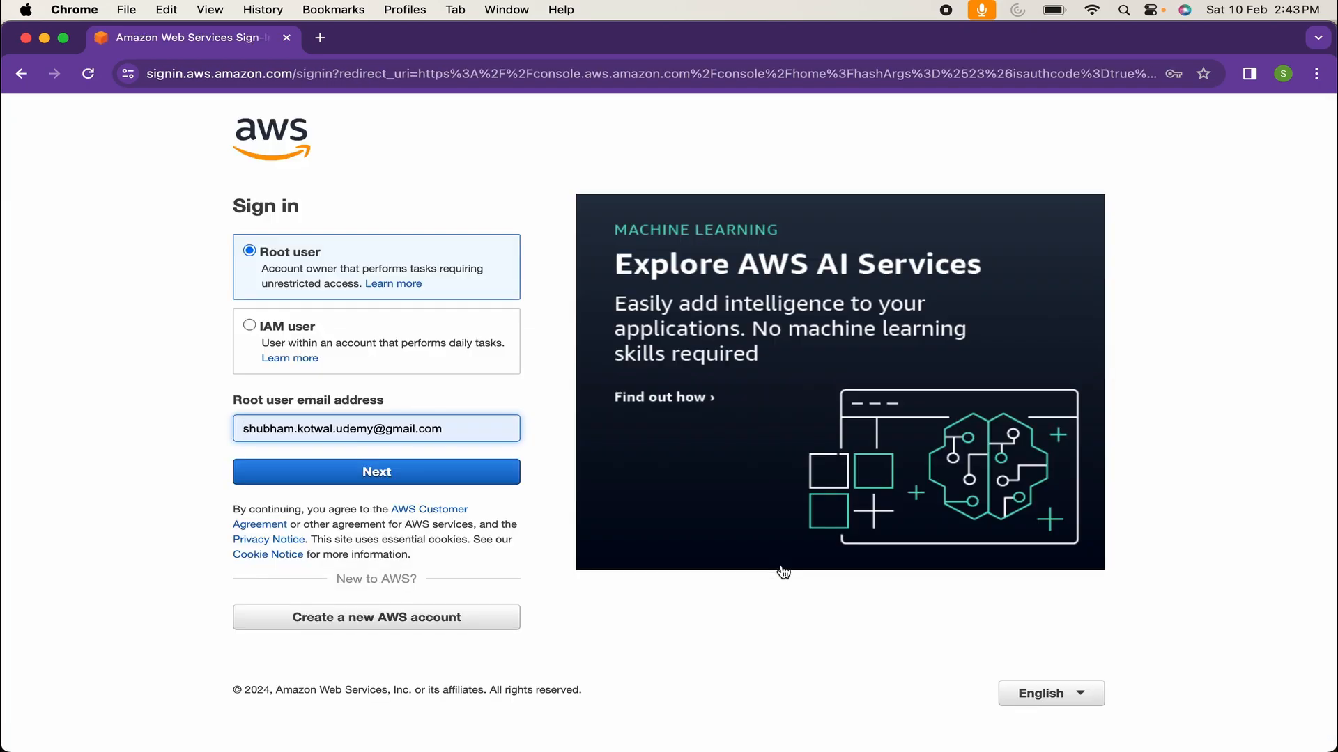
{"action": "left_click", "coordinate": [311, 472]}
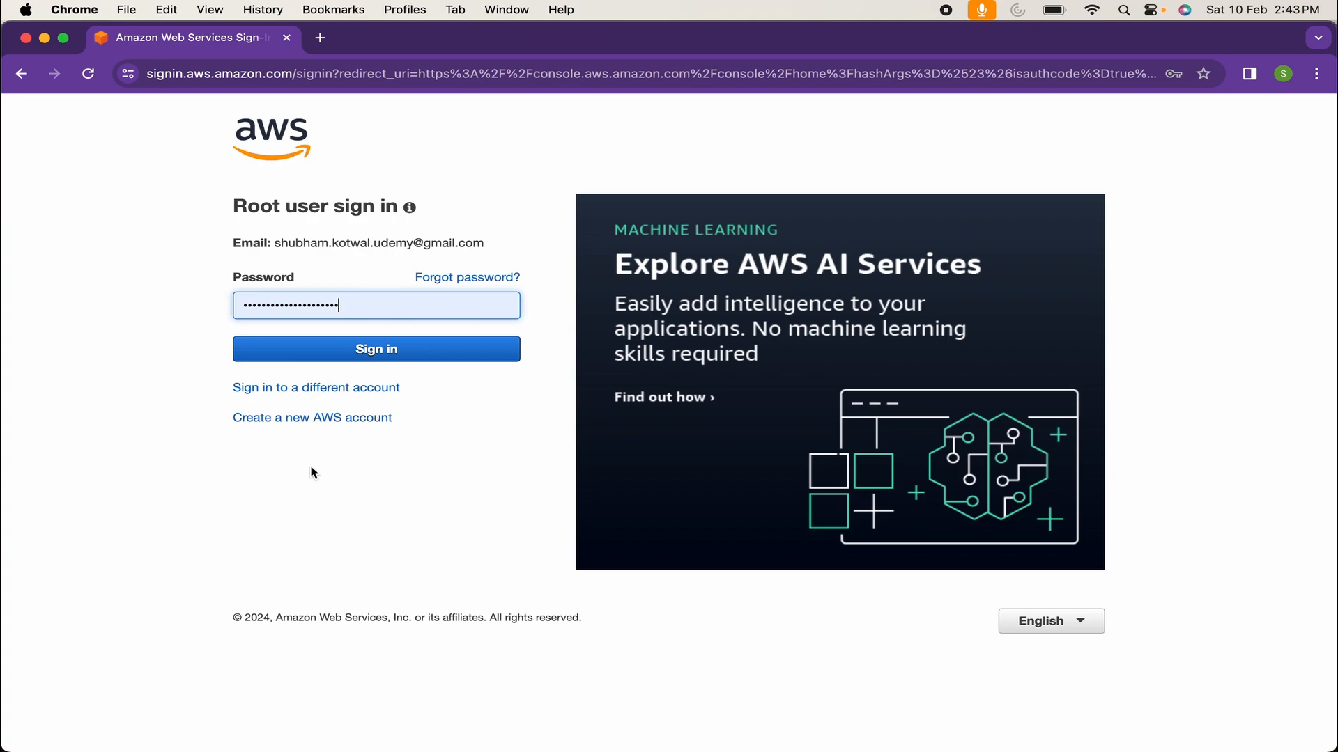
{"action": "left_click", "coordinate": [363, 352]}
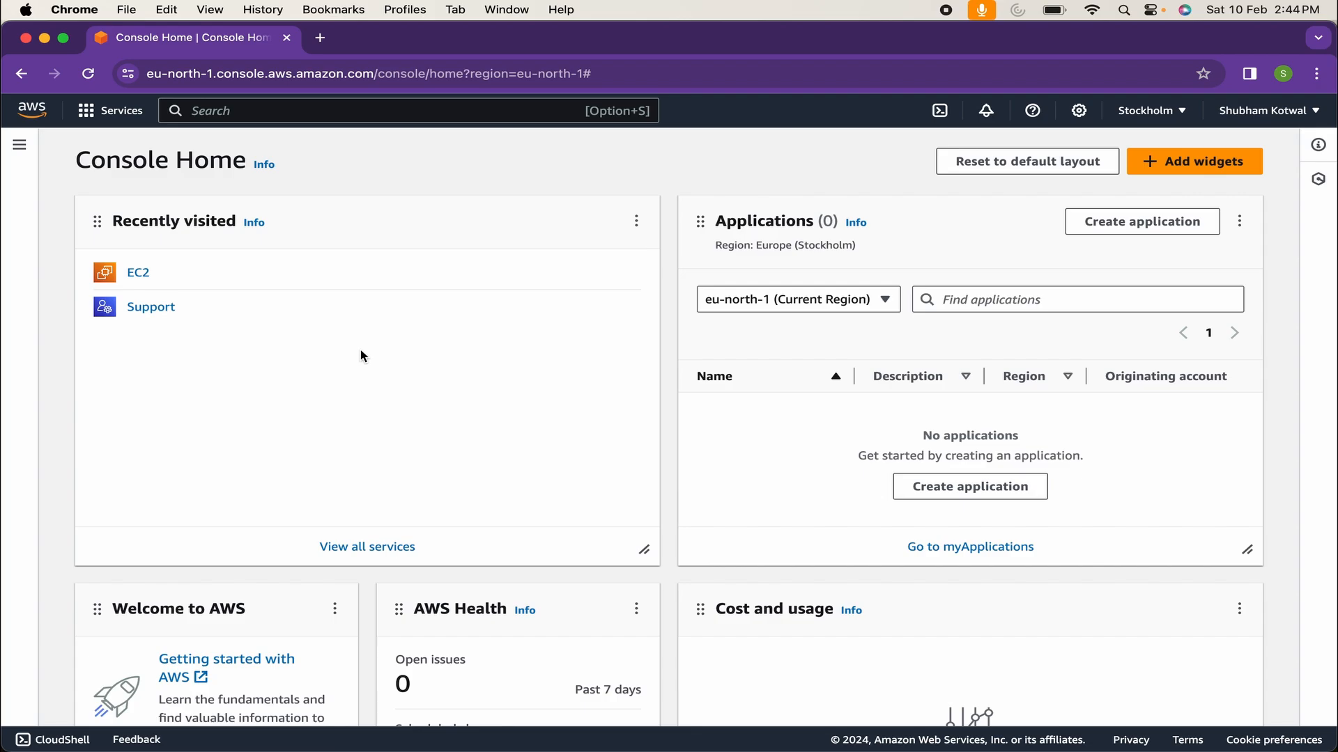
Open EC2 from the Services menu's Compute category
{"action": "left_click", "coordinate": [106, 112]}
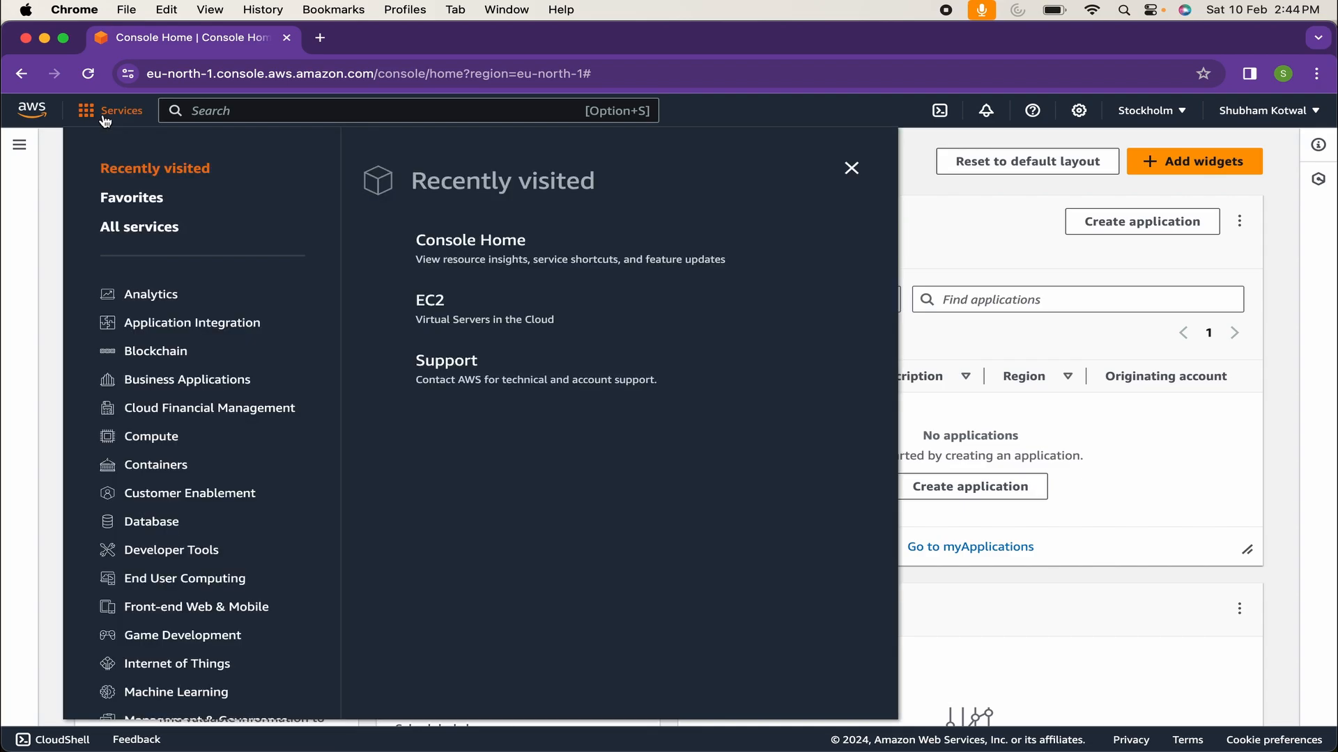
{"action": "left_click", "coordinate": [143, 437]}
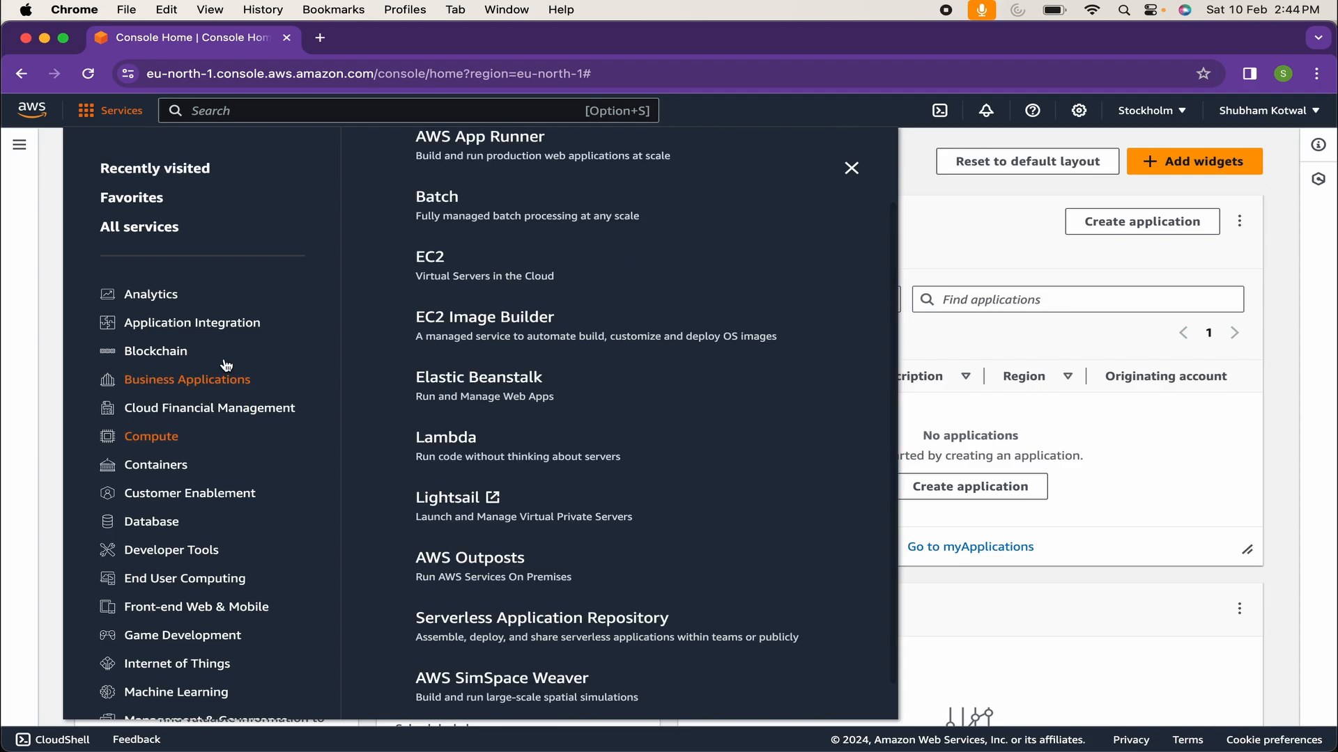
{"action": "left_click", "coordinate": [441, 270]}
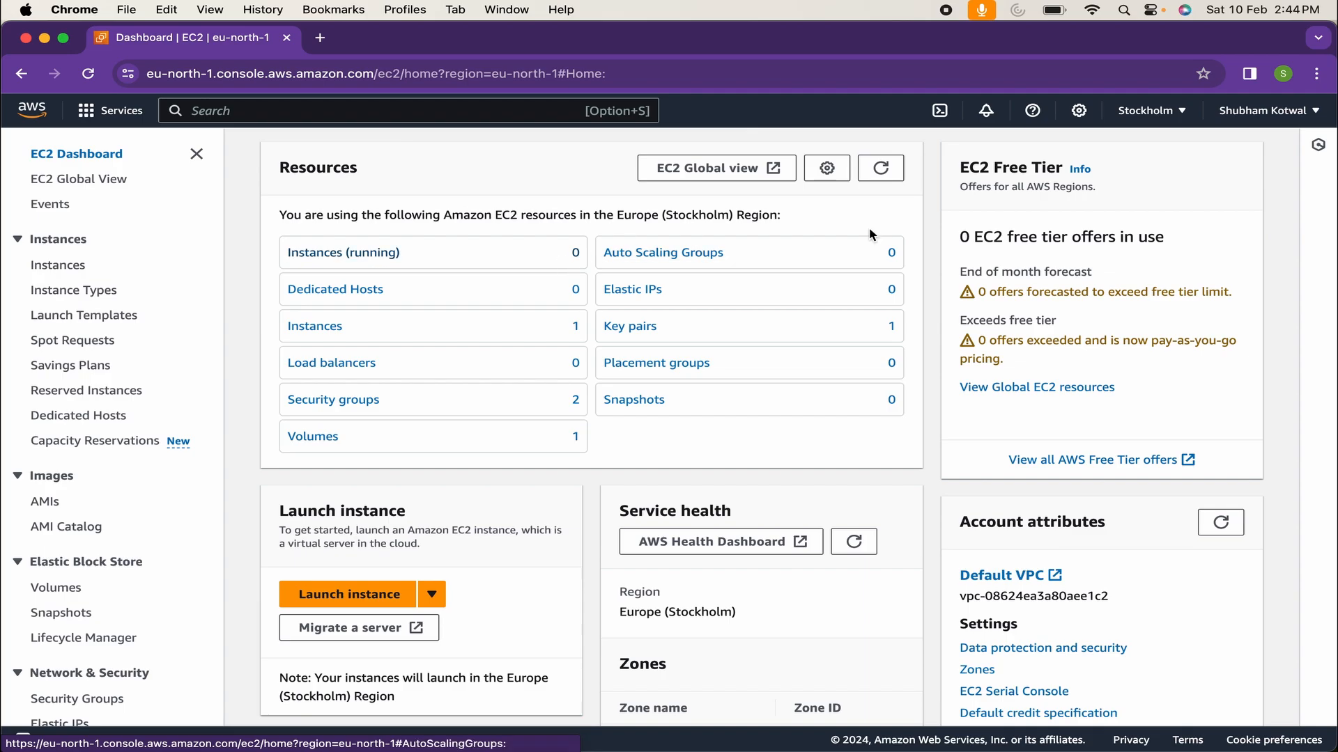
{"action": "left_click", "coordinate": [1151, 110]}
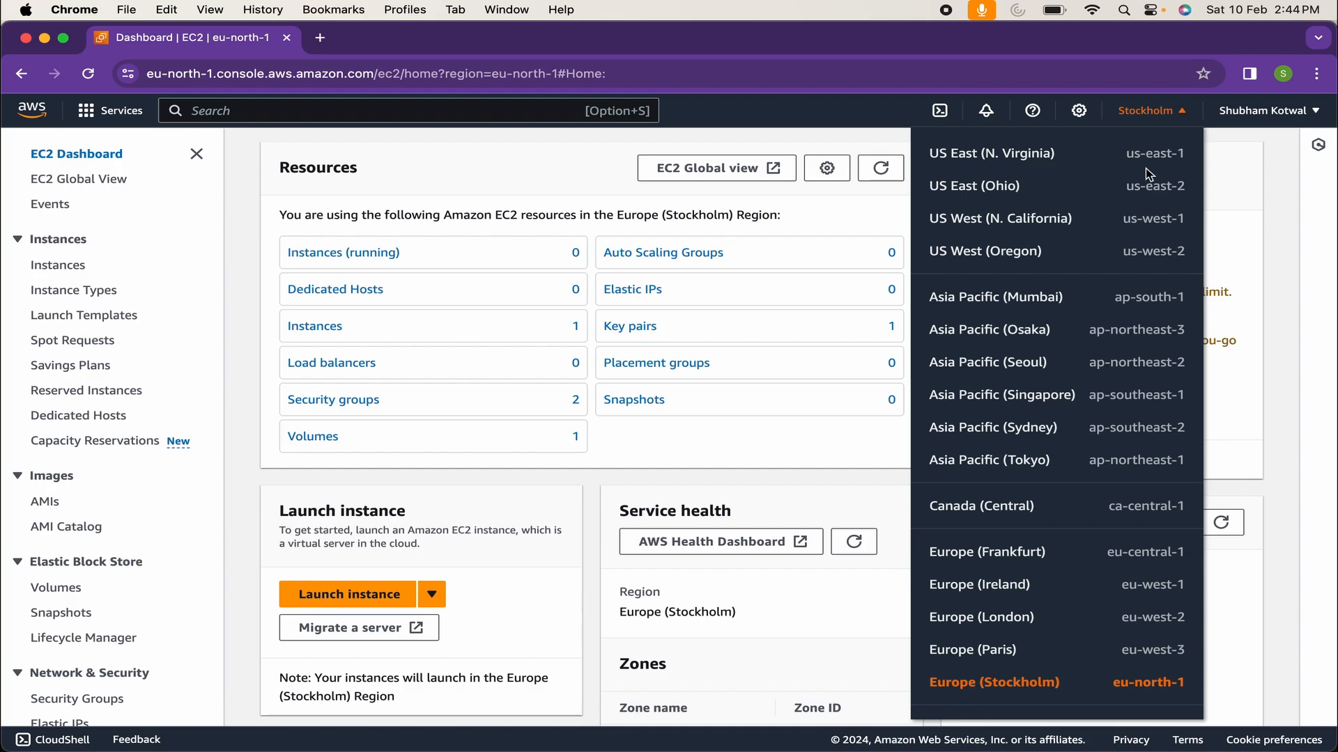
{"action": "scroll", "coordinate": [1084, 496], "scroll_direction": "down", "scroll_amount": 3}
{"action": "scroll", "coordinate": [1085, 497], "scroll_direction": "down", "scroll_amount": 5}
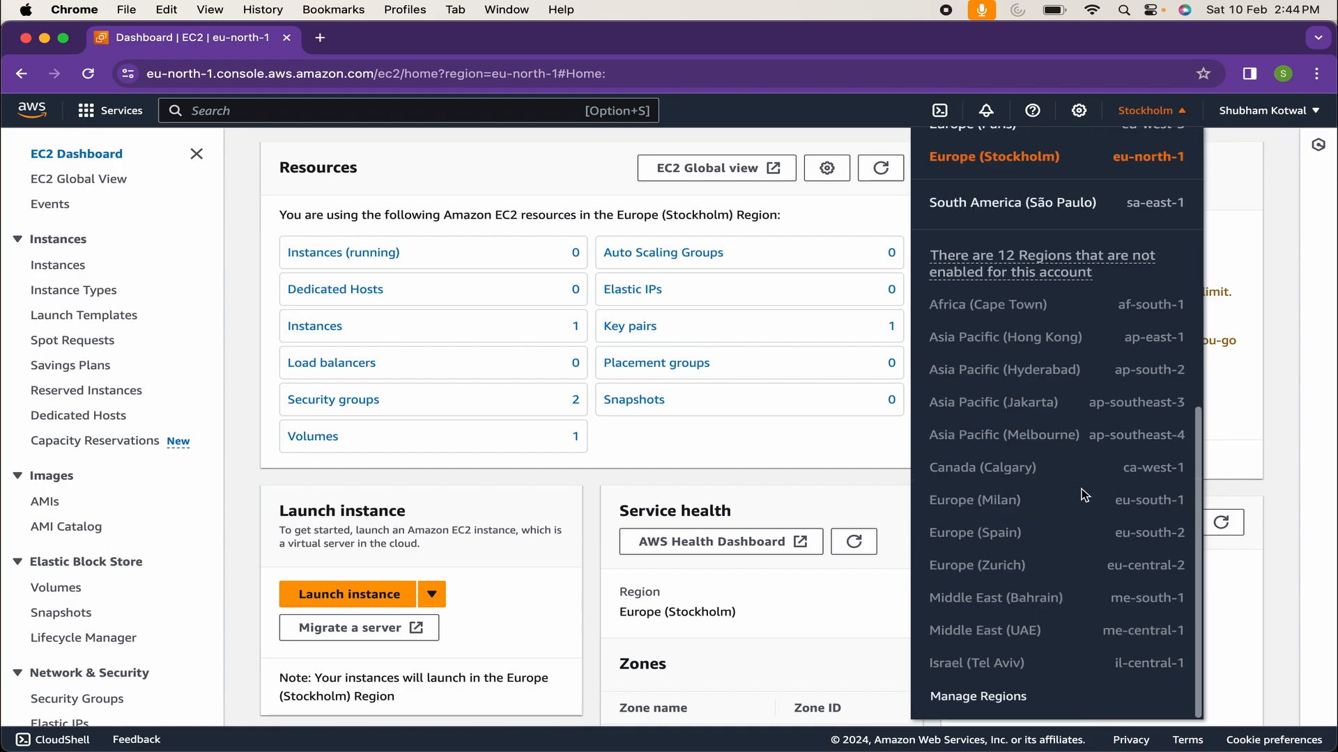
{"action": "scroll", "coordinate": [1085, 496], "scroll_direction": "up", "scroll_amount": 8}
{"action": "scroll", "coordinate": [1063, 347], "scroll_direction": "down", "scroll_amount": 6}
{"action": "scroll", "coordinate": [1063, 346], "scroll_direction": "up", "scroll_amount": 8}
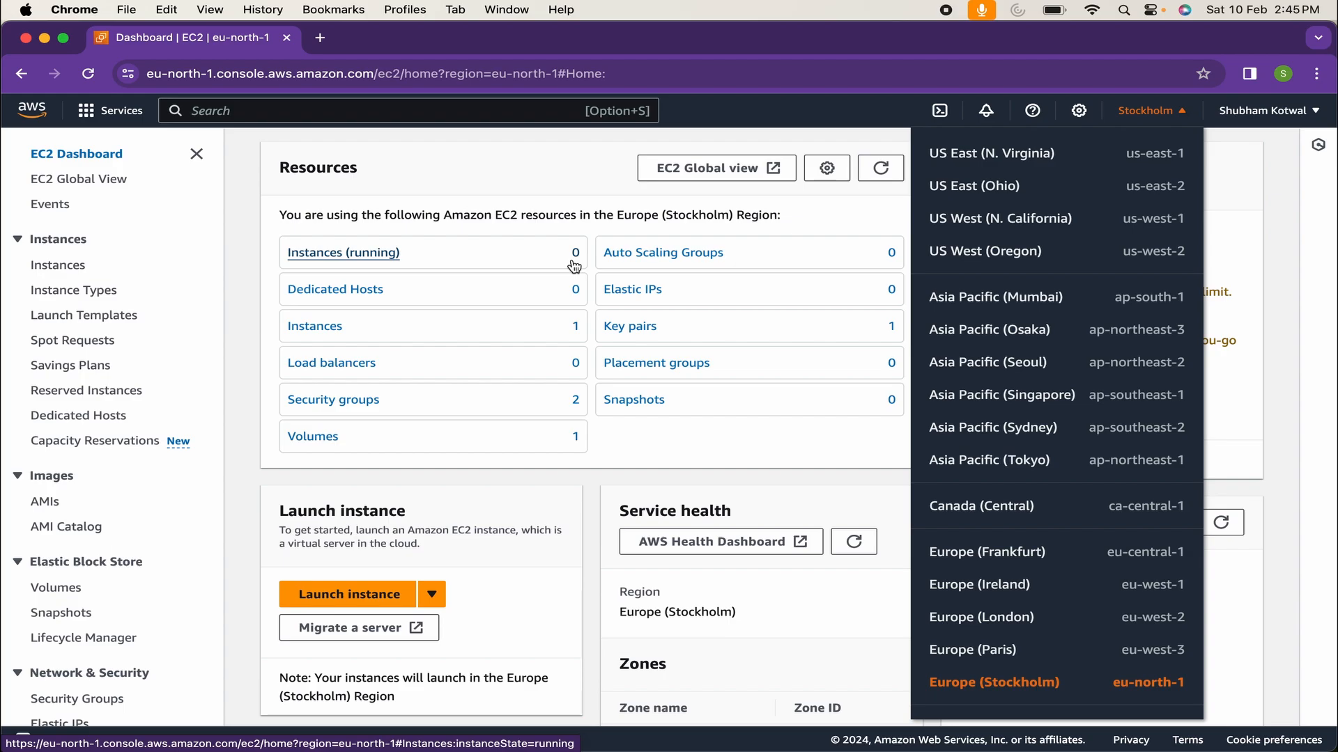
{"action": "scroll", "coordinate": [962, 680], "scroll_direction": "down", "scroll_amount": 1}
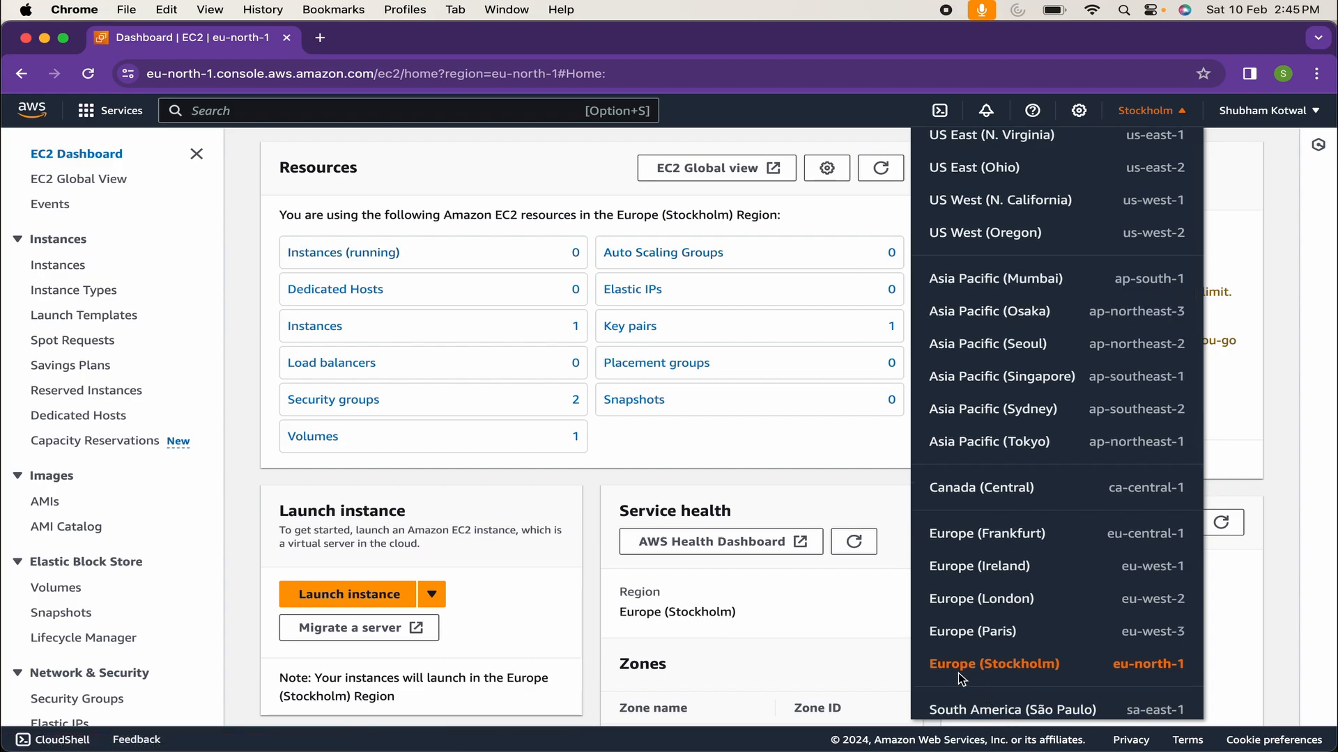
{"action": "left_click", "coordinate": [450, 178]}
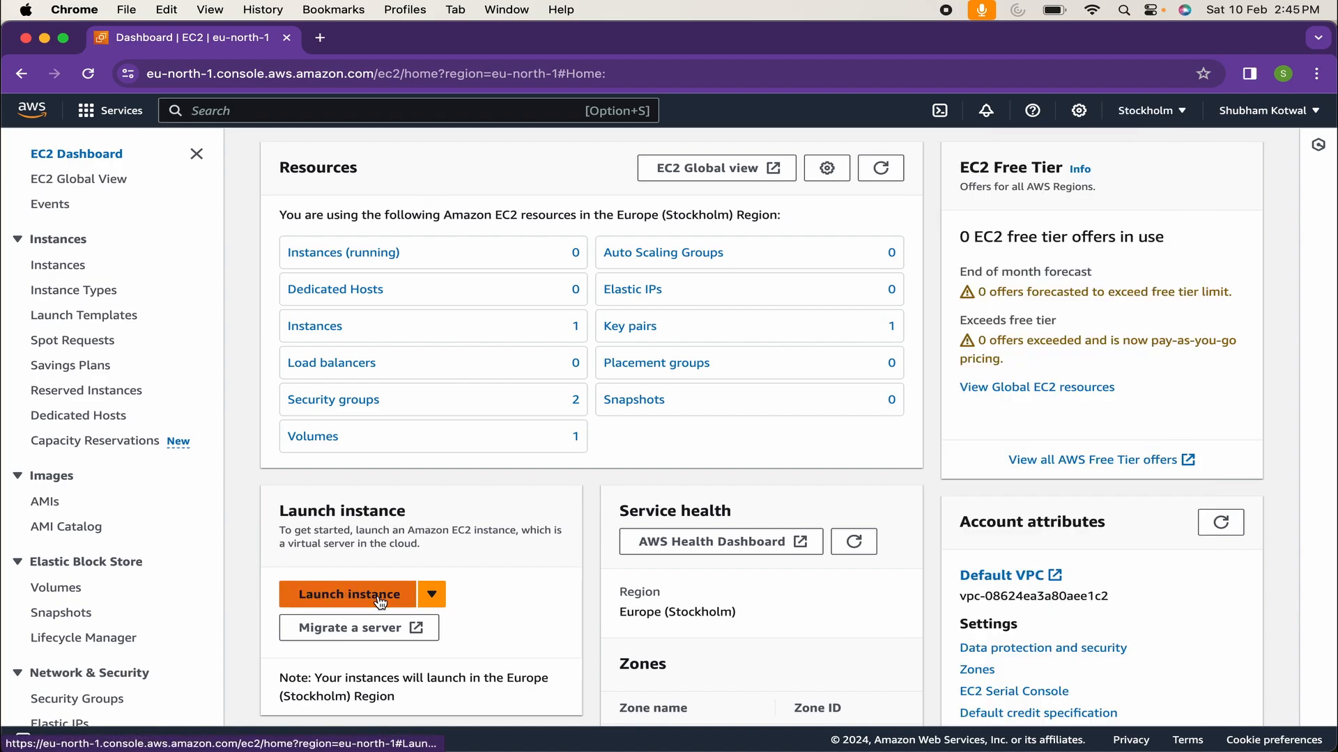
{"action": "left_click", "coordinate": [432, 597]}
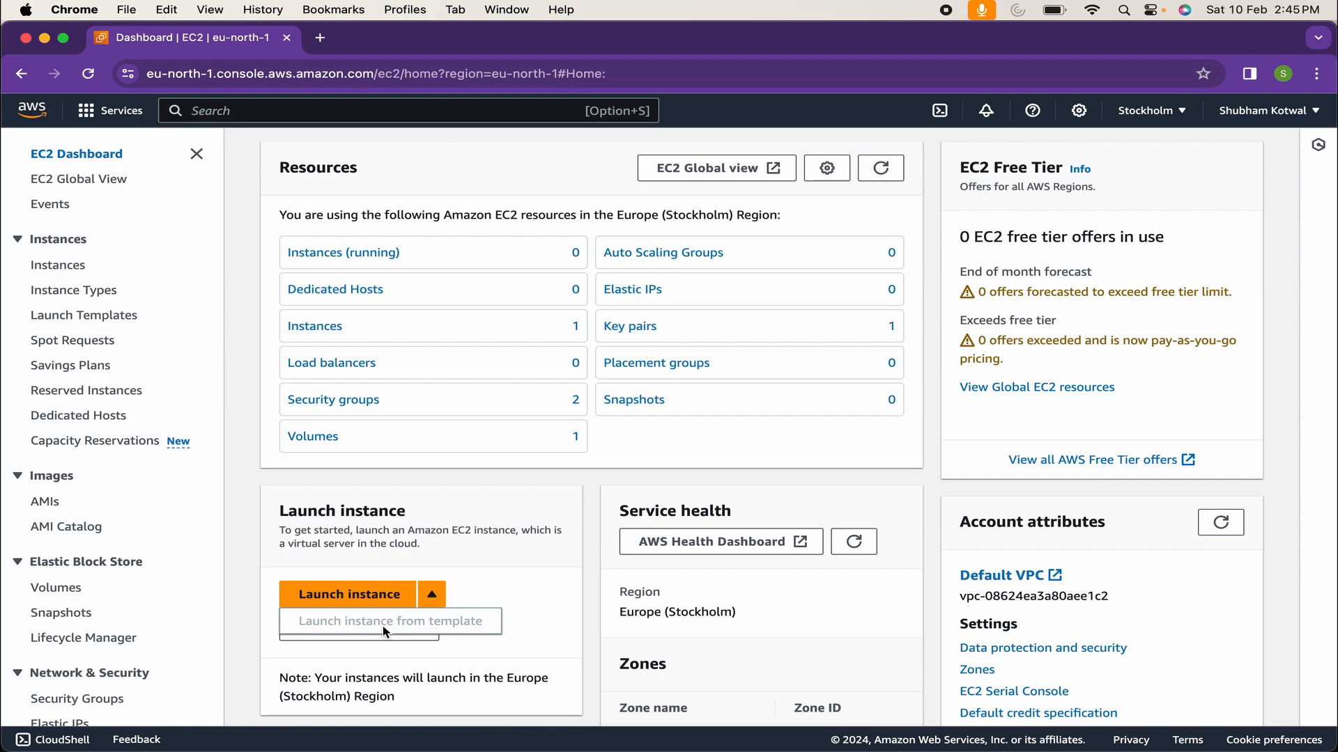
Start launching a new instance and name it 'test-instance'
{"action": "left_click", "coordinate": [379, 604]}
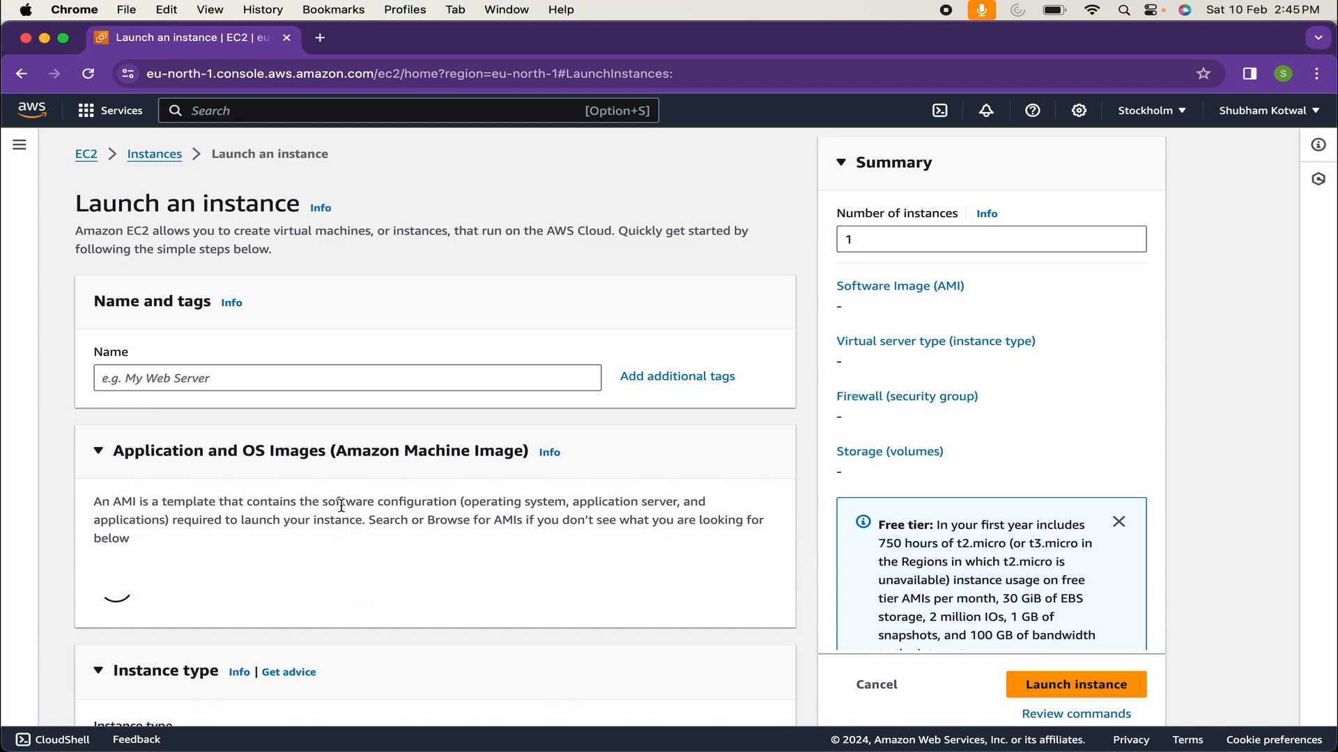
{"action": "left_click", "coordinate": [317, 382]}
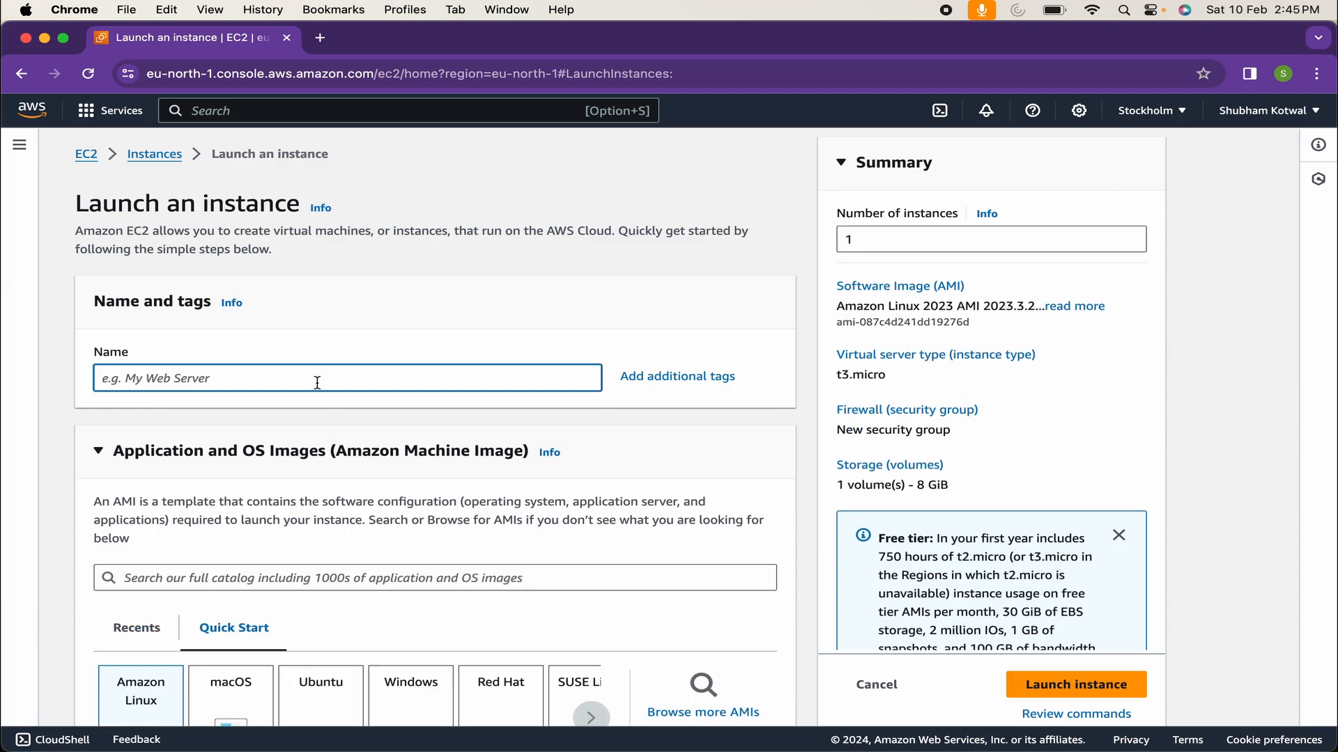
{"action": "type", "text": "test-client"}
{"action": "key", "text": "BackSpace"}
{"action": "key", "text": "BackSpace"}
{"action": "key", "text": "BackSpace"}
{"action": "key", "text": "BackSpace"}
{"action": "key", "text": "BackSpace"}
{"action": "key", "text": "BackSpace"}
{"action": "type", "text": "instance"}
Choose Red Hat as the OS with the Red Hat Enterprise Linux 9 (HVM), SSD Volume Type AMI
{"action": "scroll", "coordinate": [475, 370], "scroll_direction": "down", "scroll_amount": 3}
{"action": "scroll", "coordinate": [475, 370], "scroll_direction": "down", "scroll_amount": 2}
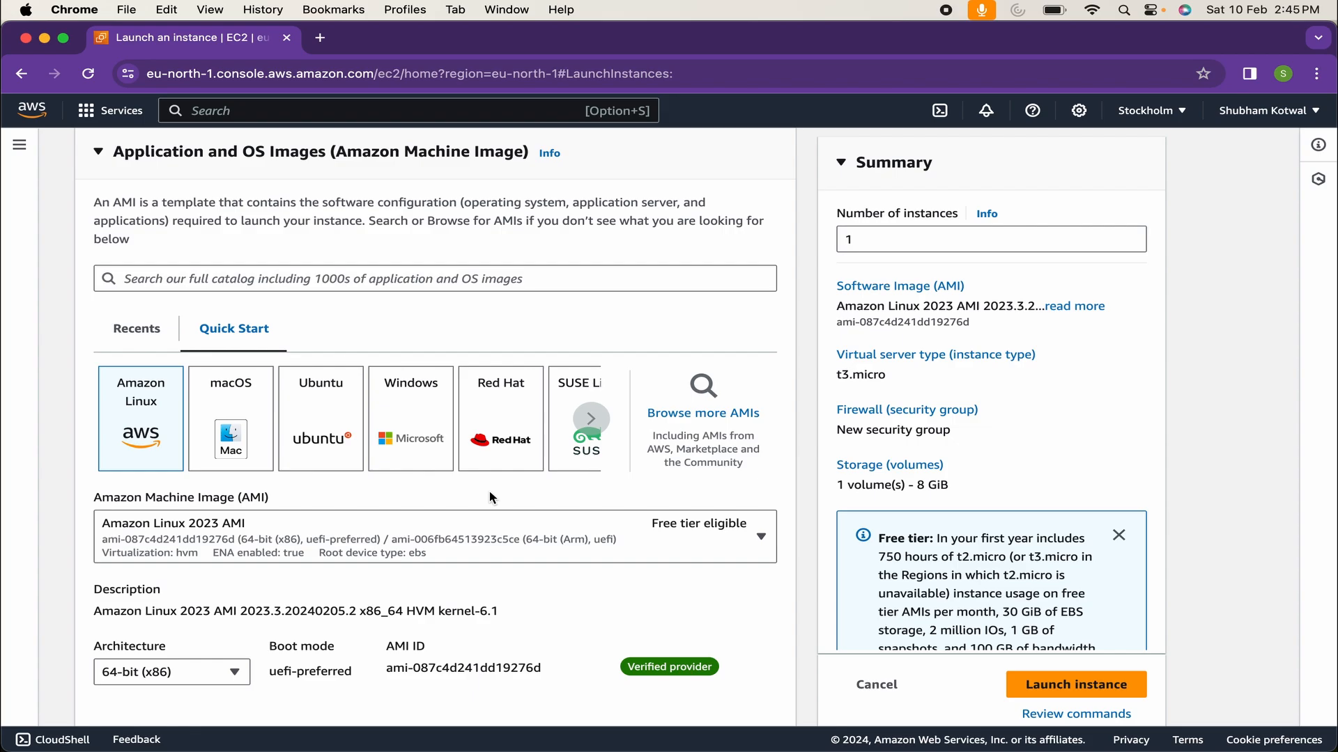
{"action": "scroll", "coordinate": [489, 498], "scroll_direction": "down", "scroll_amount": 1}
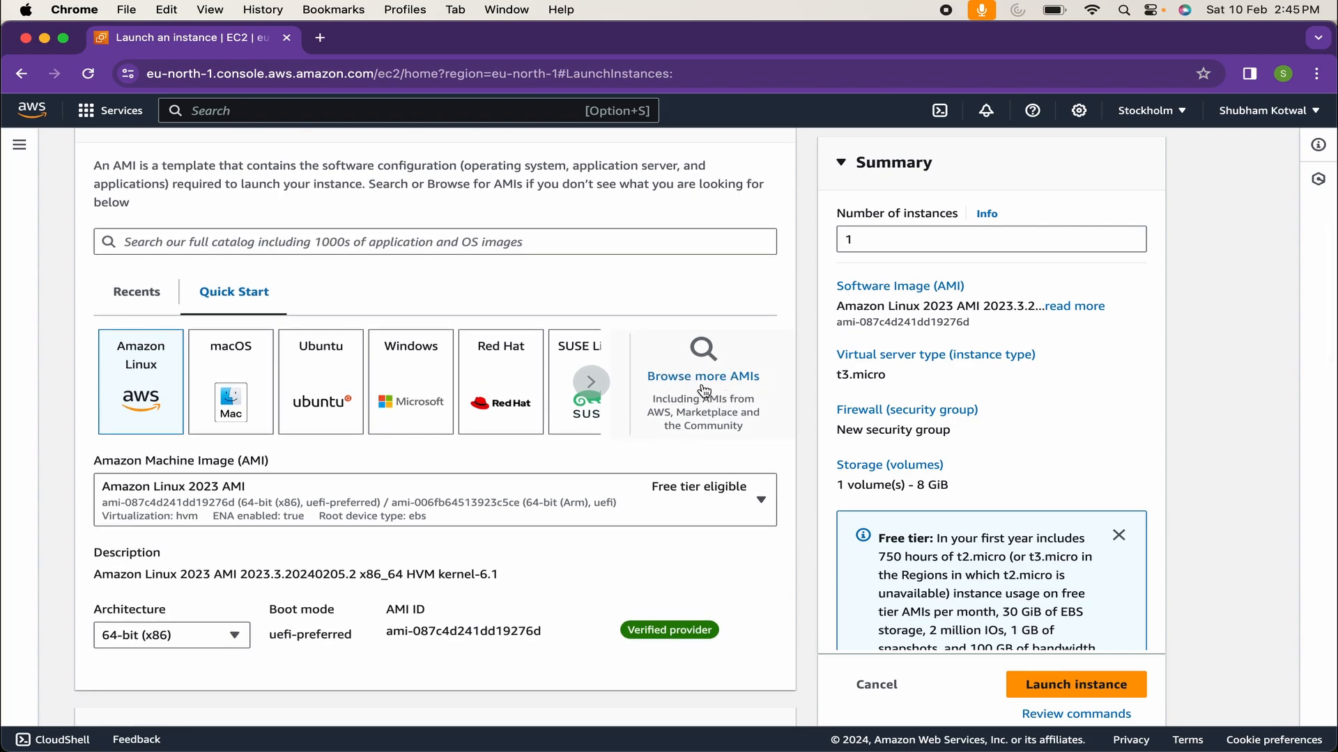
{"action": "left_click", "coordinate": [487, 389]}
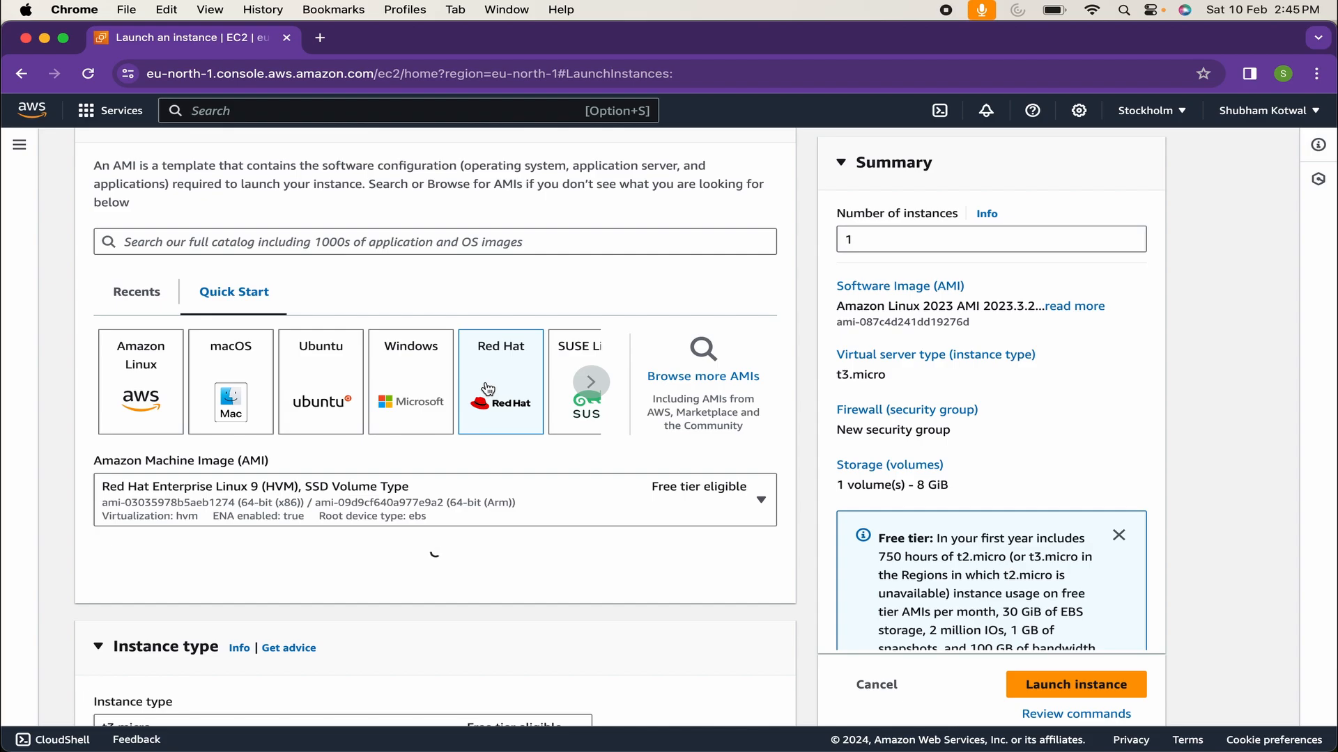
{"action": "left_click", "coordinate": [653, 496]}
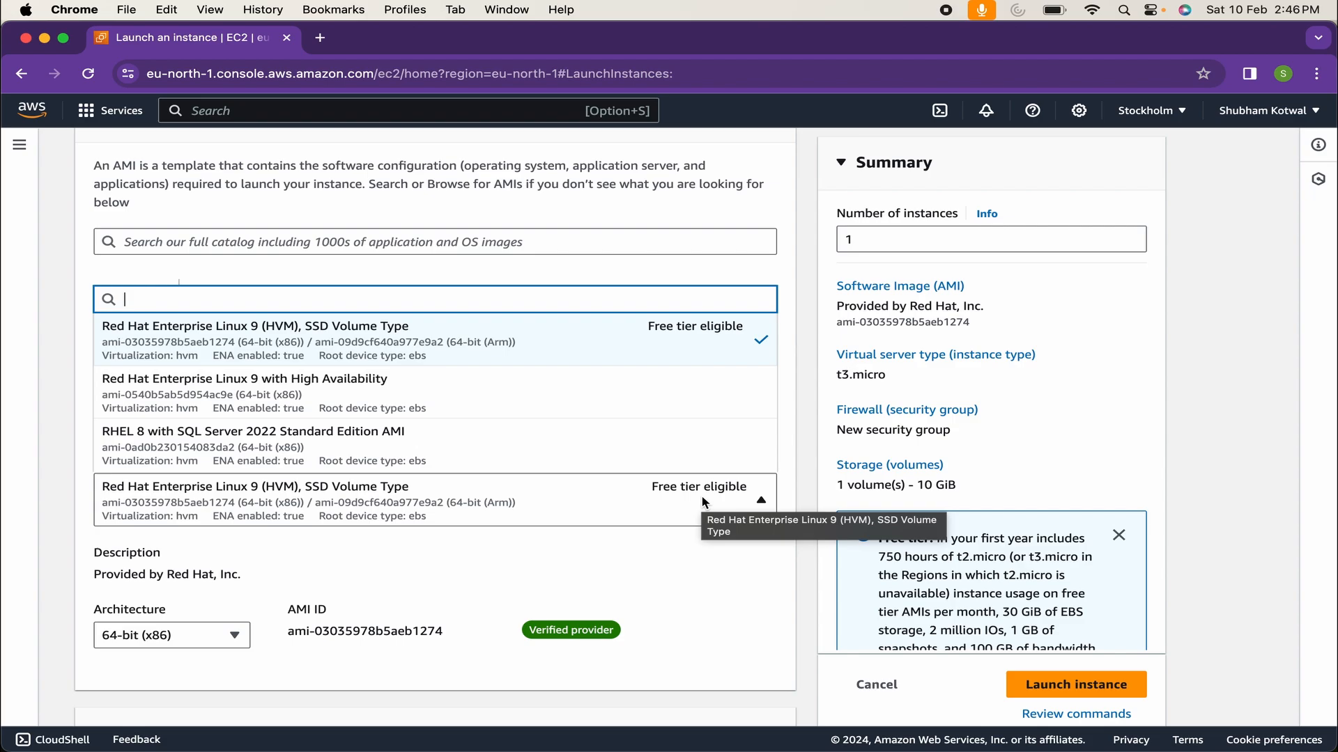
{"action": "left_click", "coordinate": [422, 594]}
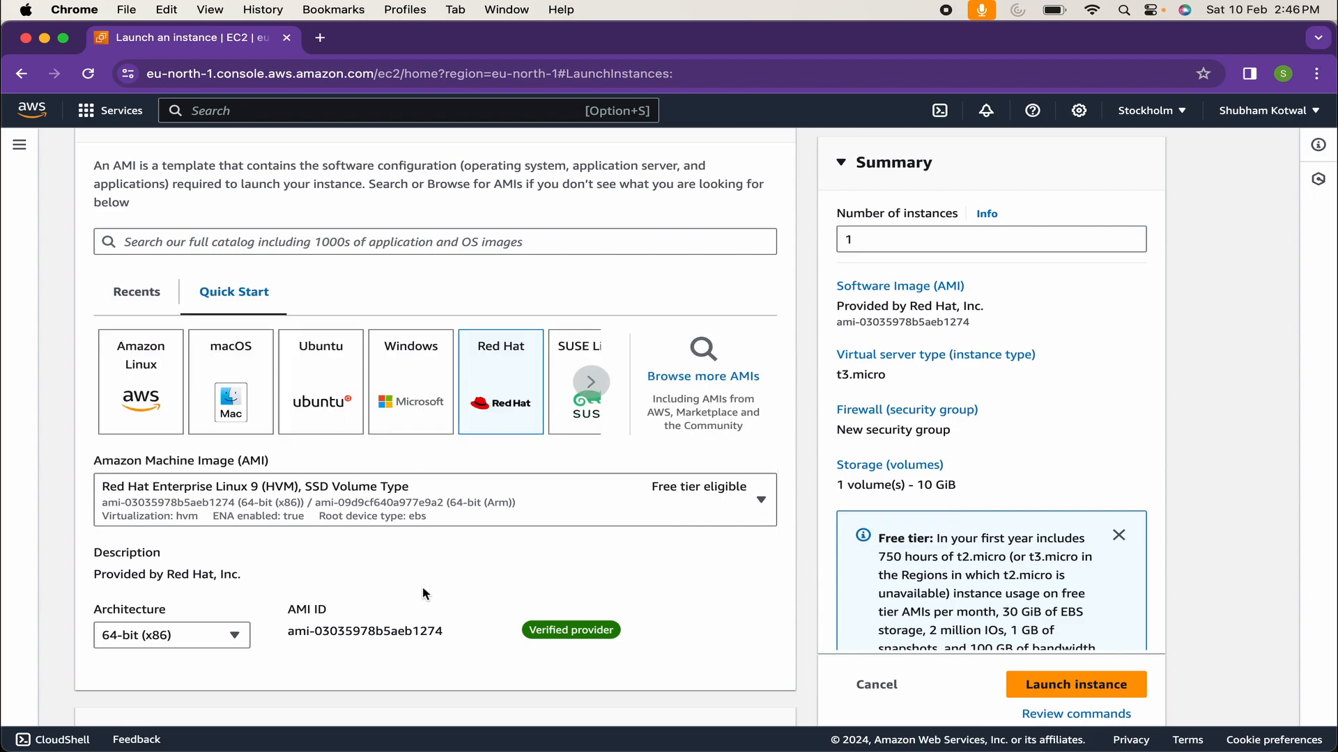
{"action": "left_click", "coordinate": [218, 631]}
{"action": "left_click", "coordinate": [307, 589]}
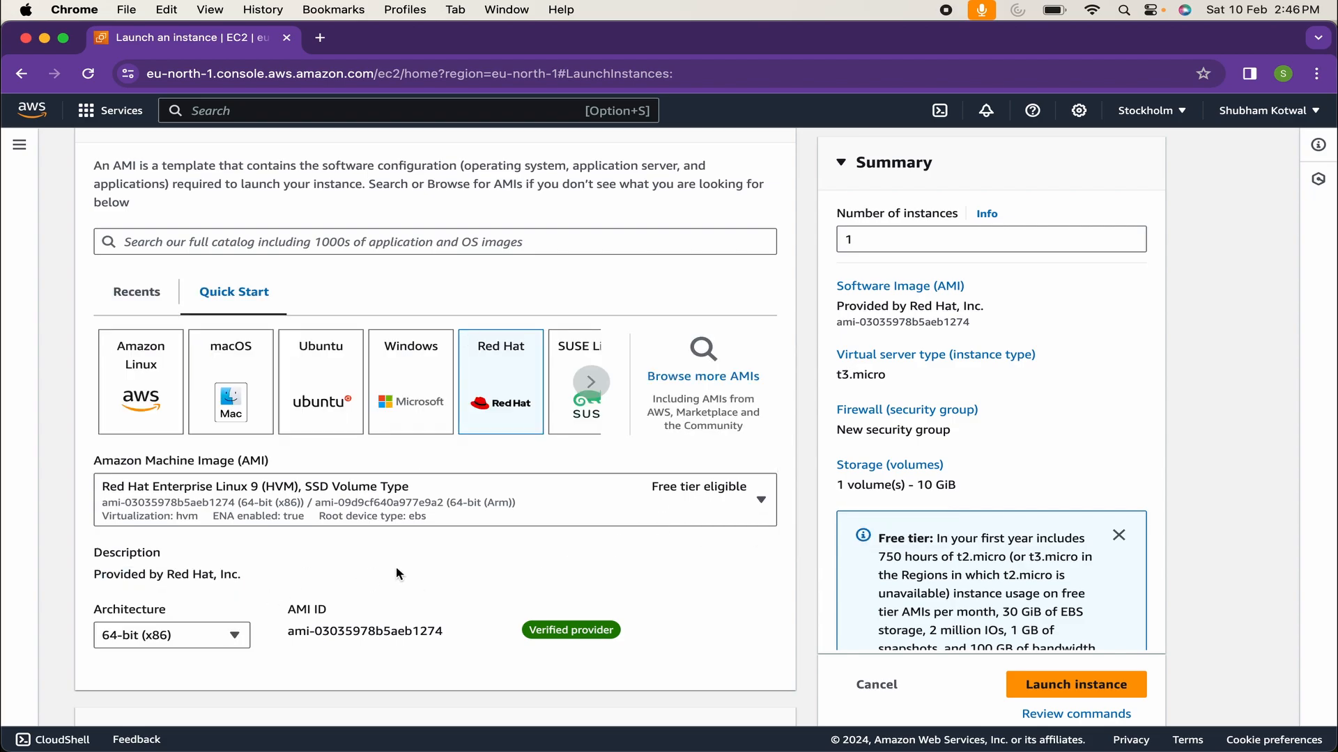
{"action": "left_click", "coordinate": [617, 507]}
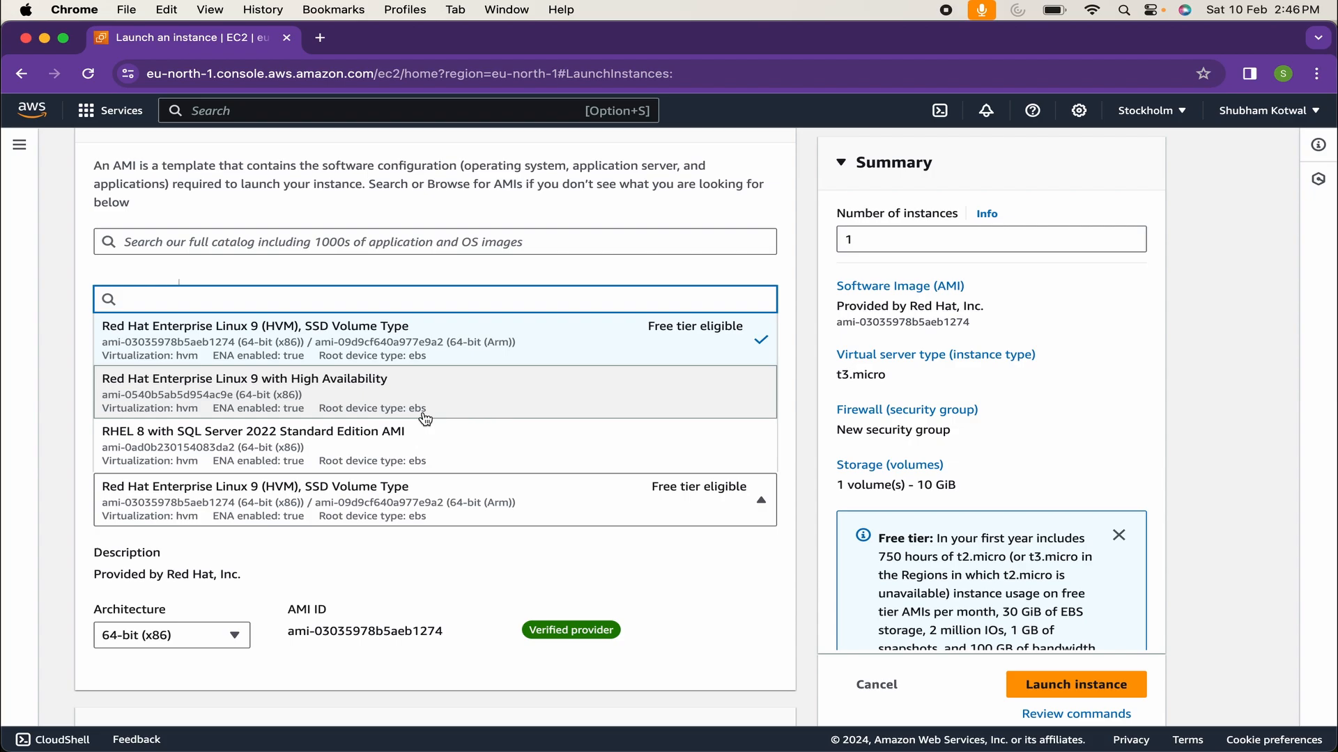
{"action": "left_click", "coordinate": [426, 555]}
{"action": "scroll", "coordinate": [427, 555], "scroll_direction": "down", "scroll_amount": 1}
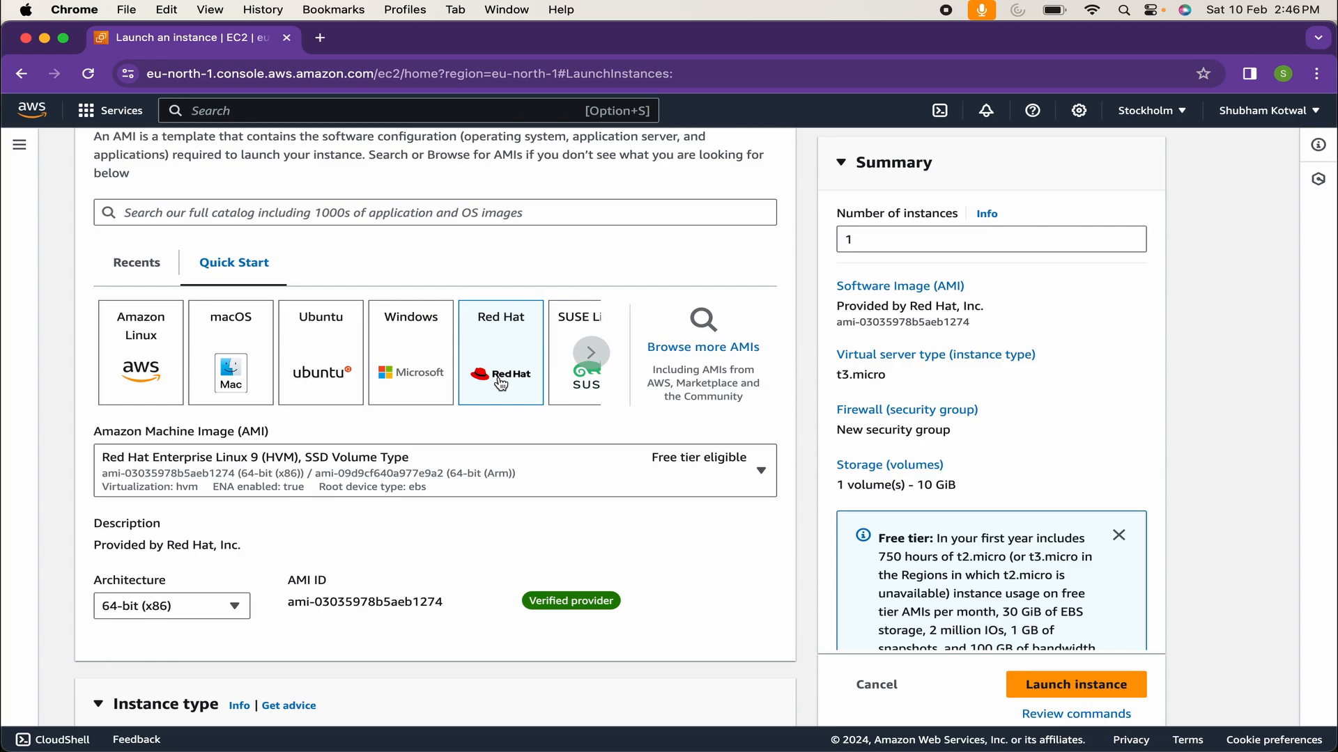
{"action": "scroll", "coordinate": [501, 383], "scroll_direction": "down", "scroll_amount": 6}
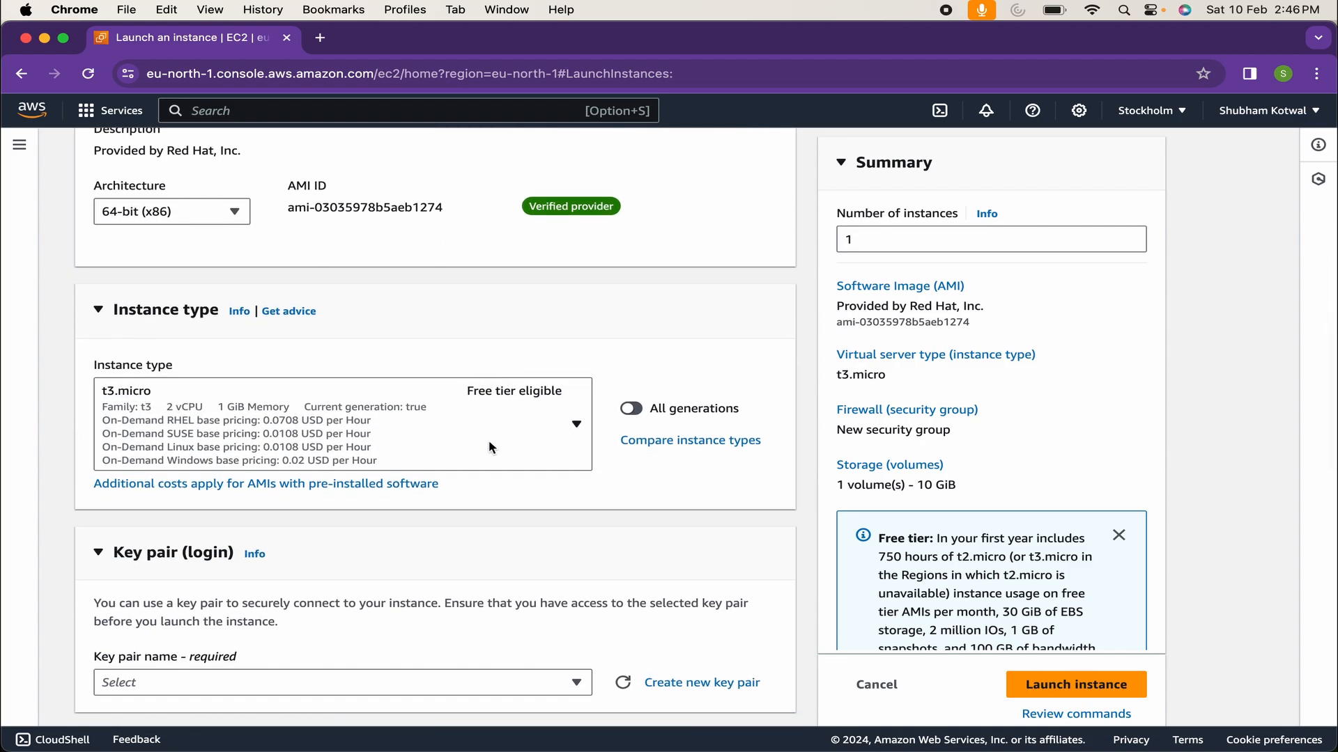
{"action": "left_click", "coordinate": [575, 427]}
{"action": "scroll", "coordinate": [502, 561], "scroll_direction": "down", "scroll_amount": 2}
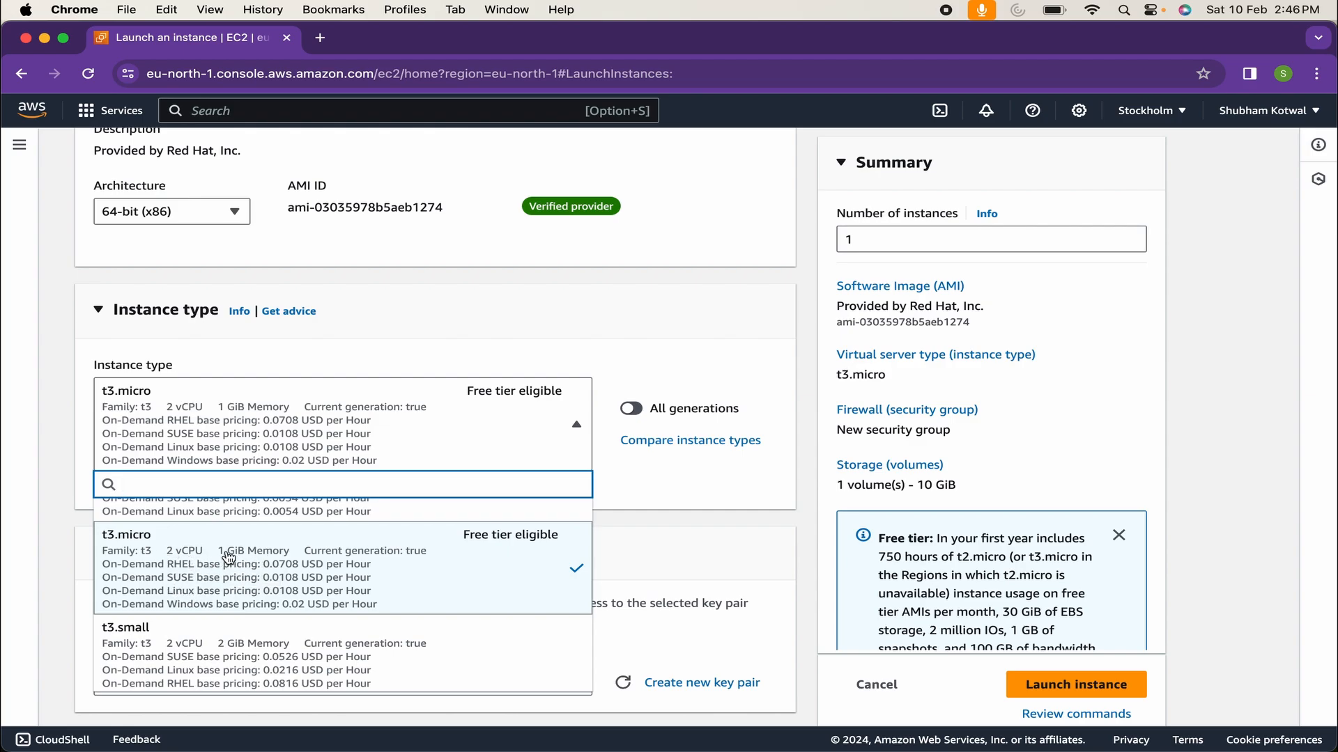
{"action": "scroll", "coordinate": [240, 589], "scroll_direction": "down", "scroll_amount": 2}
{"action": "scroll", "coordinate": [240, 589], "scroll_direction": "down", "scroll_amount": 15}
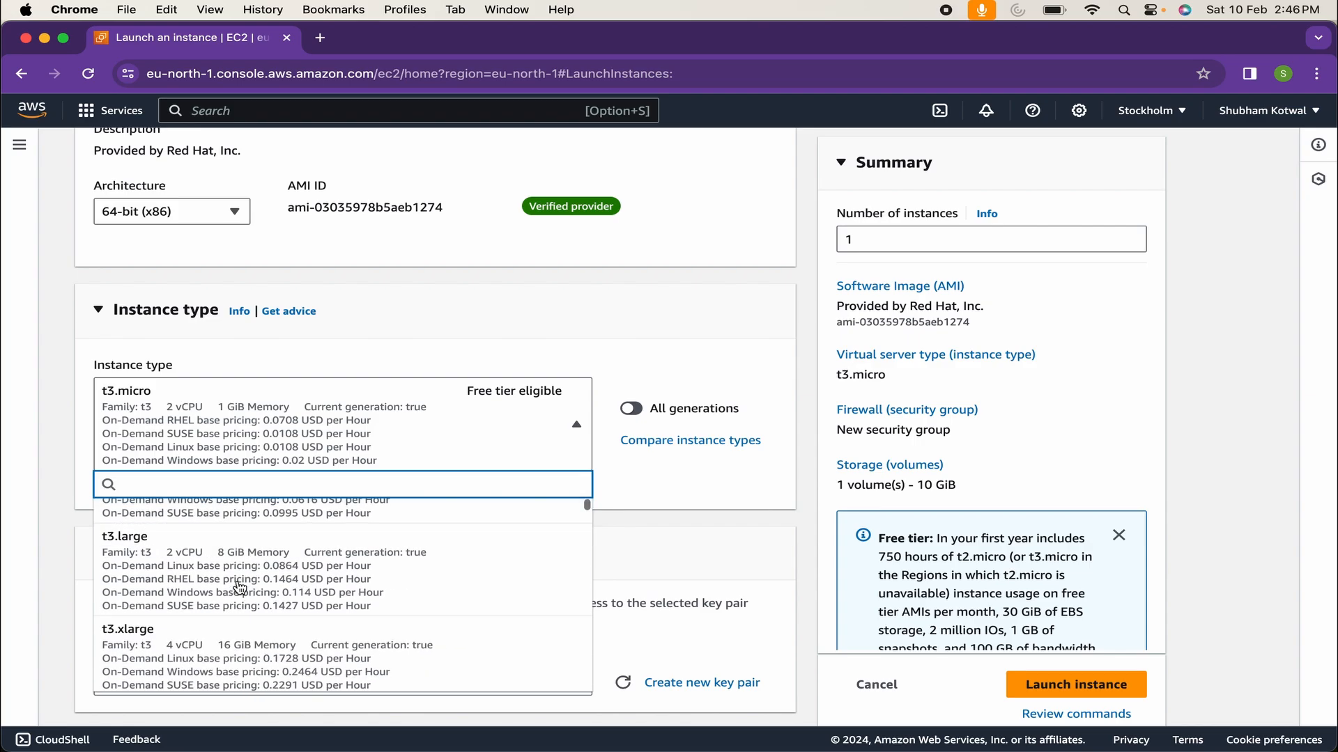
{"action": "scroll", "coordinate": [240, 588], "scroll_direction": "down", "scroll_amount": 15}
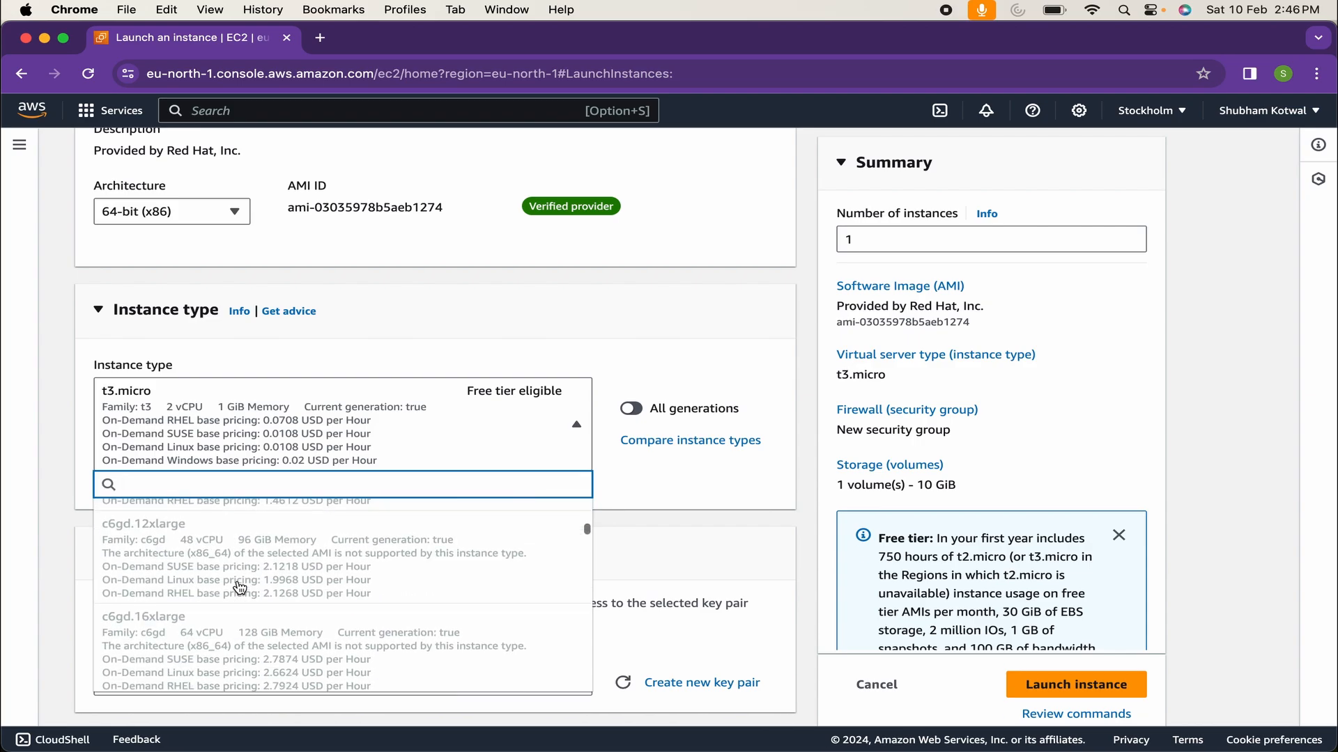
{"action": "scroll", "coordinate": [237, 581], "scroll_direction": "down", "scroll_amount": 1}
{"action": "scroll", "coordinate": [292, 545], "scroll_direction": "up", "scroll_amount": 15}
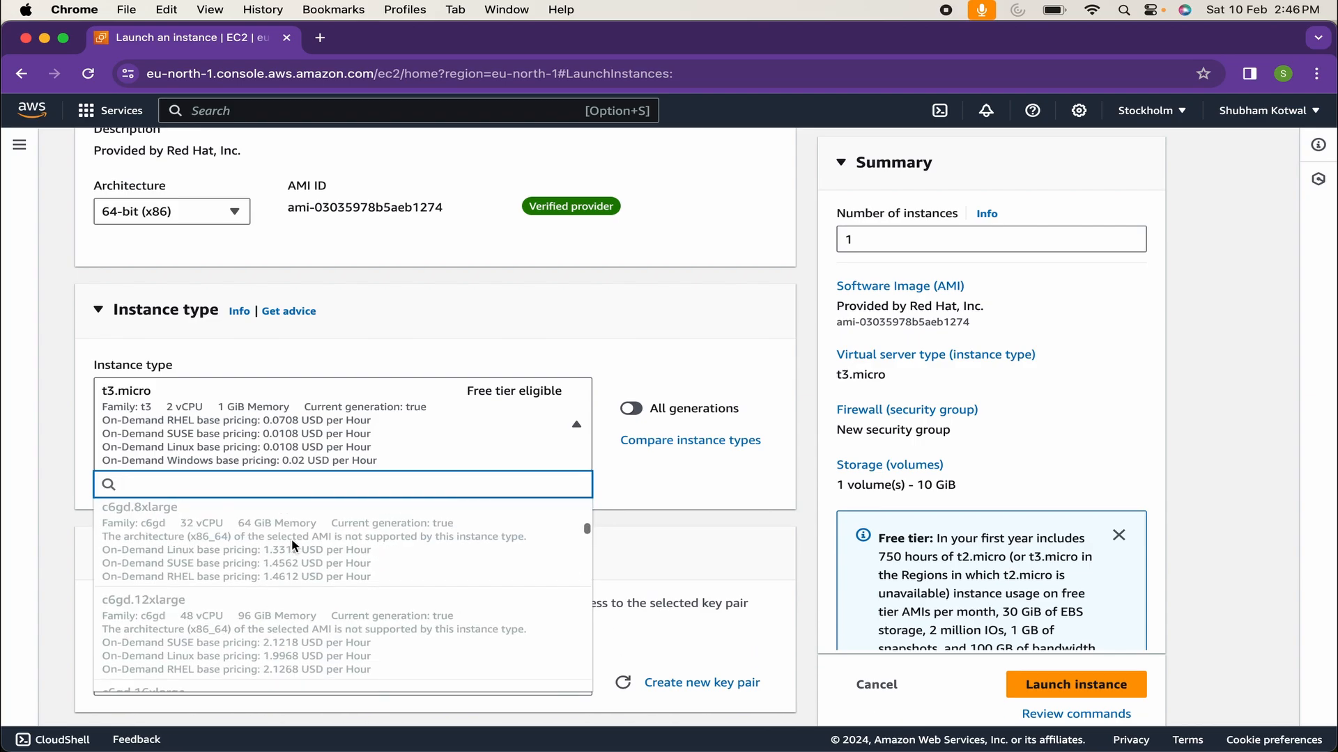
{"action": "left_click", "coordinate": [426, 354]}
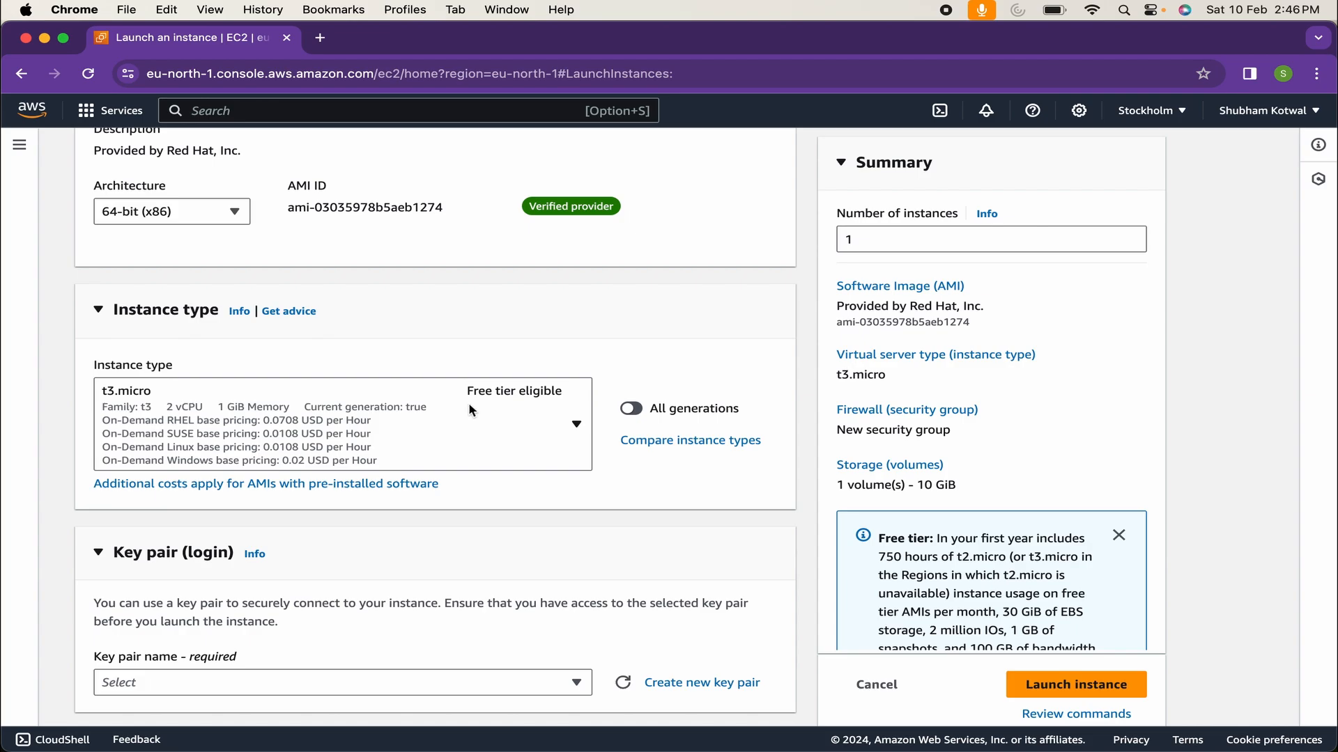
{"action": "scroll", "coordinate": [459, 465], "scroll_direction": "down", "scroll_amount": 5}
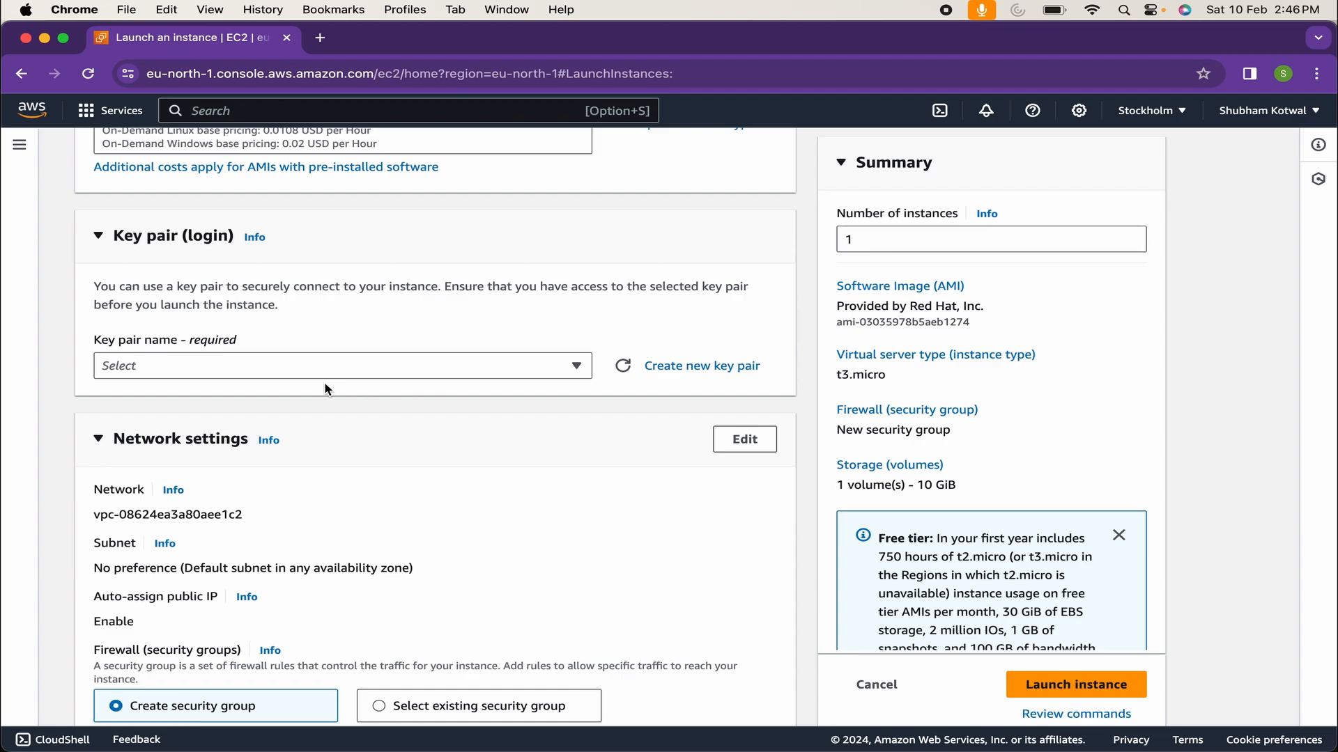
{"action": "left_click", "coordinate": [395, 366]}
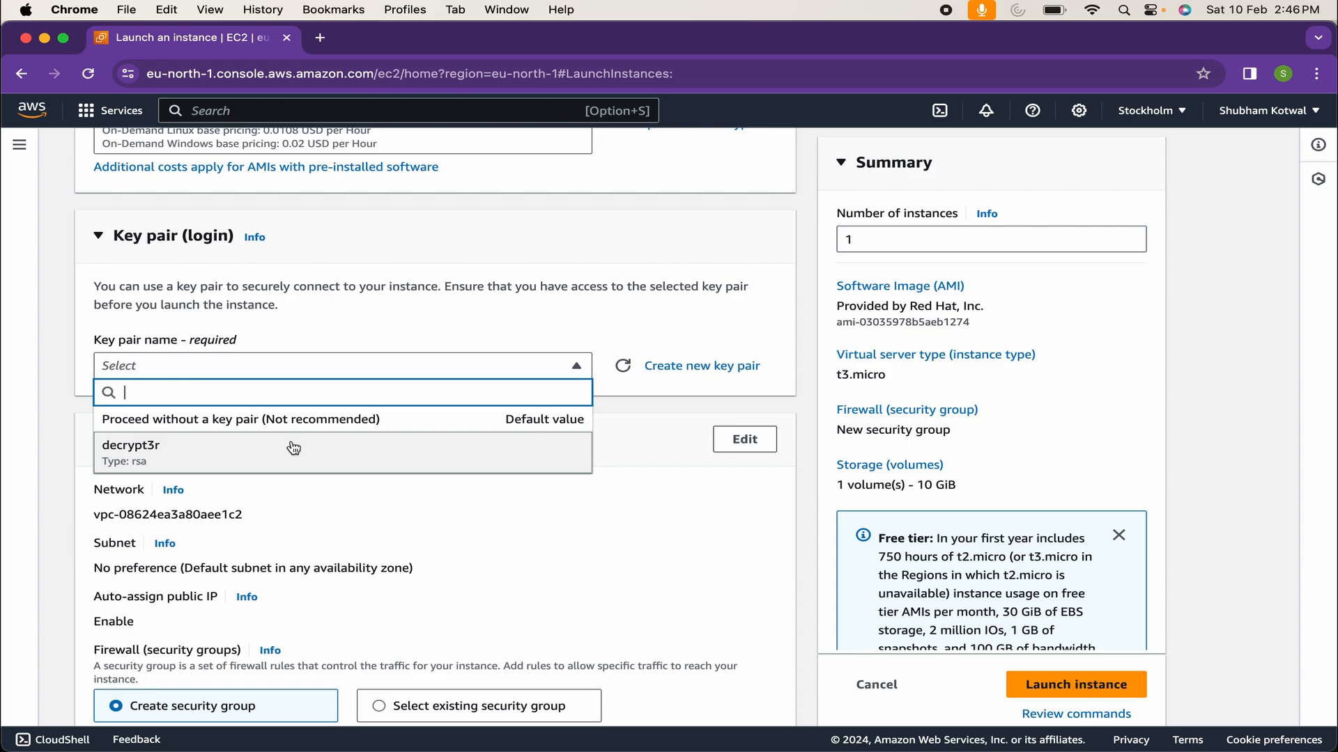
{"action": "left_click", "coordinate": [606, 327]}
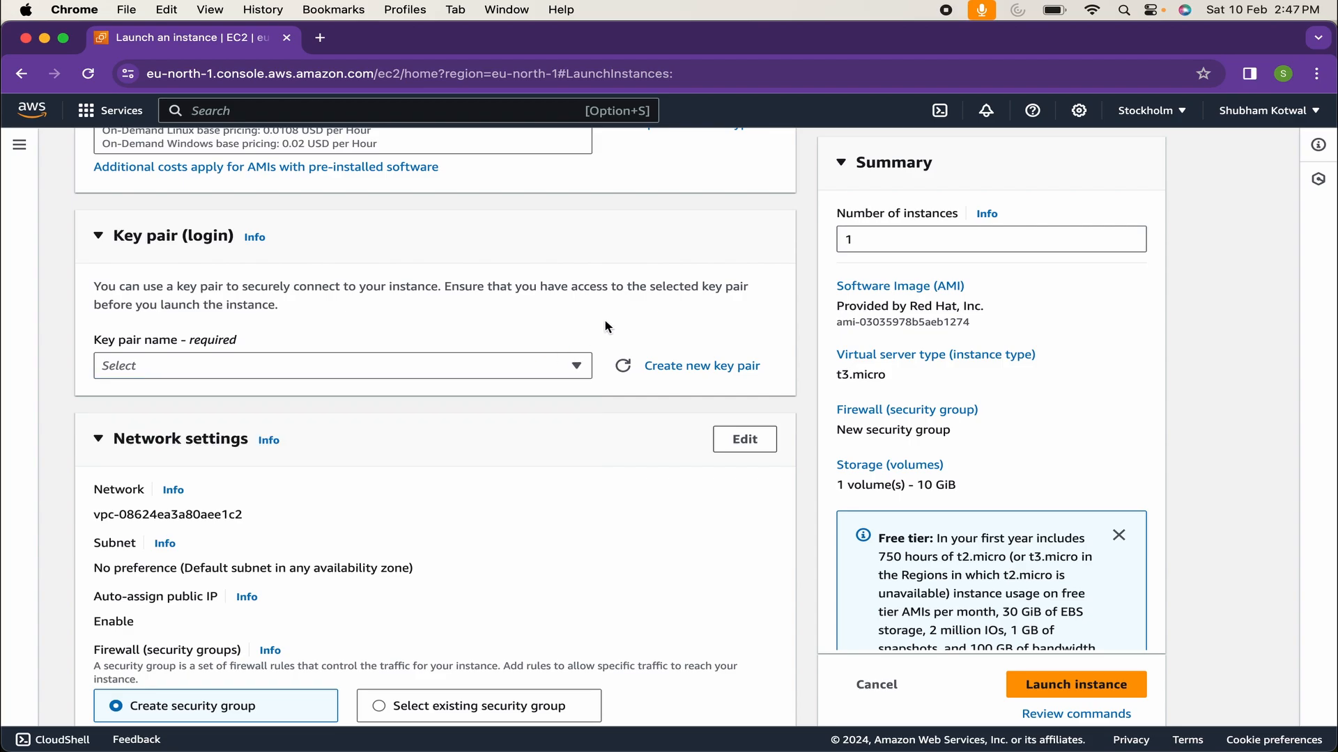
Fill in a new key pair named 'test' with RSA type and .pem private key format
{"action": "left_click", "coordinate": [704, 367]}
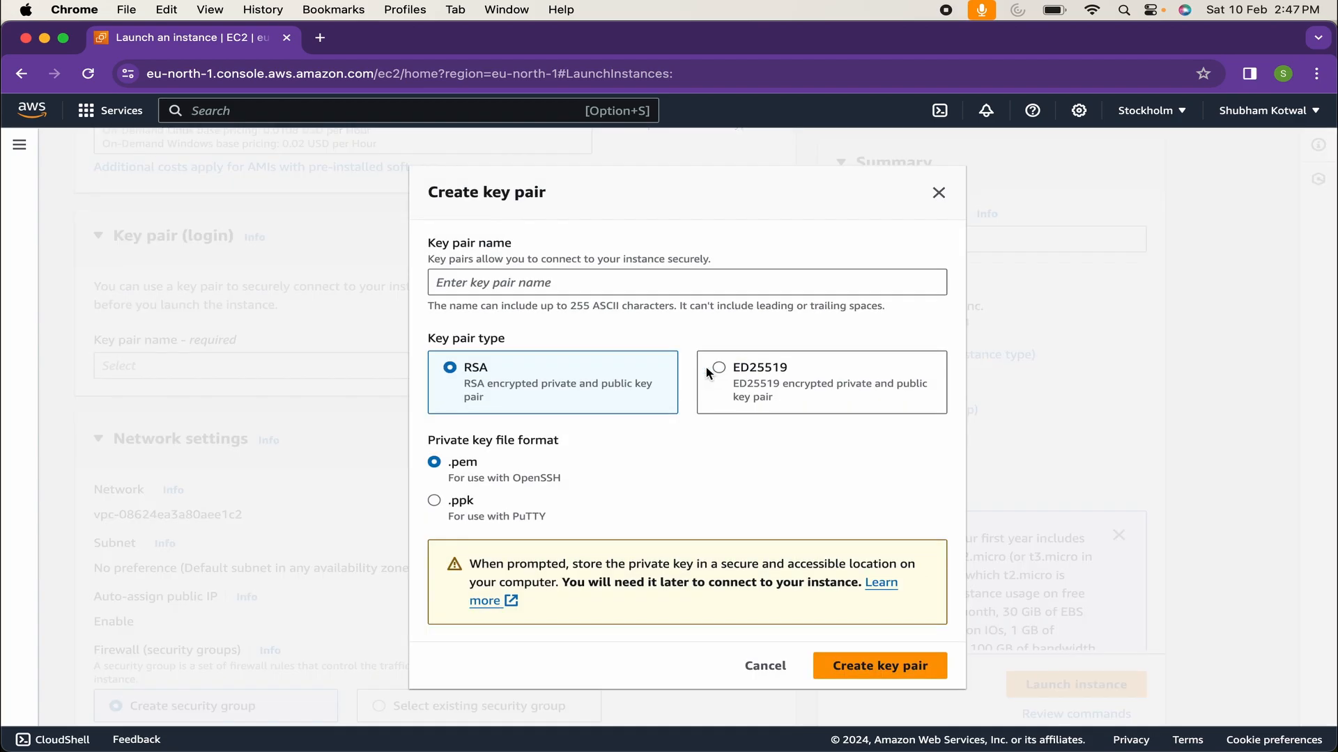
{"action": "left_click", "coordinate": [612, 281]}
{"action": "type", "text": "test"}
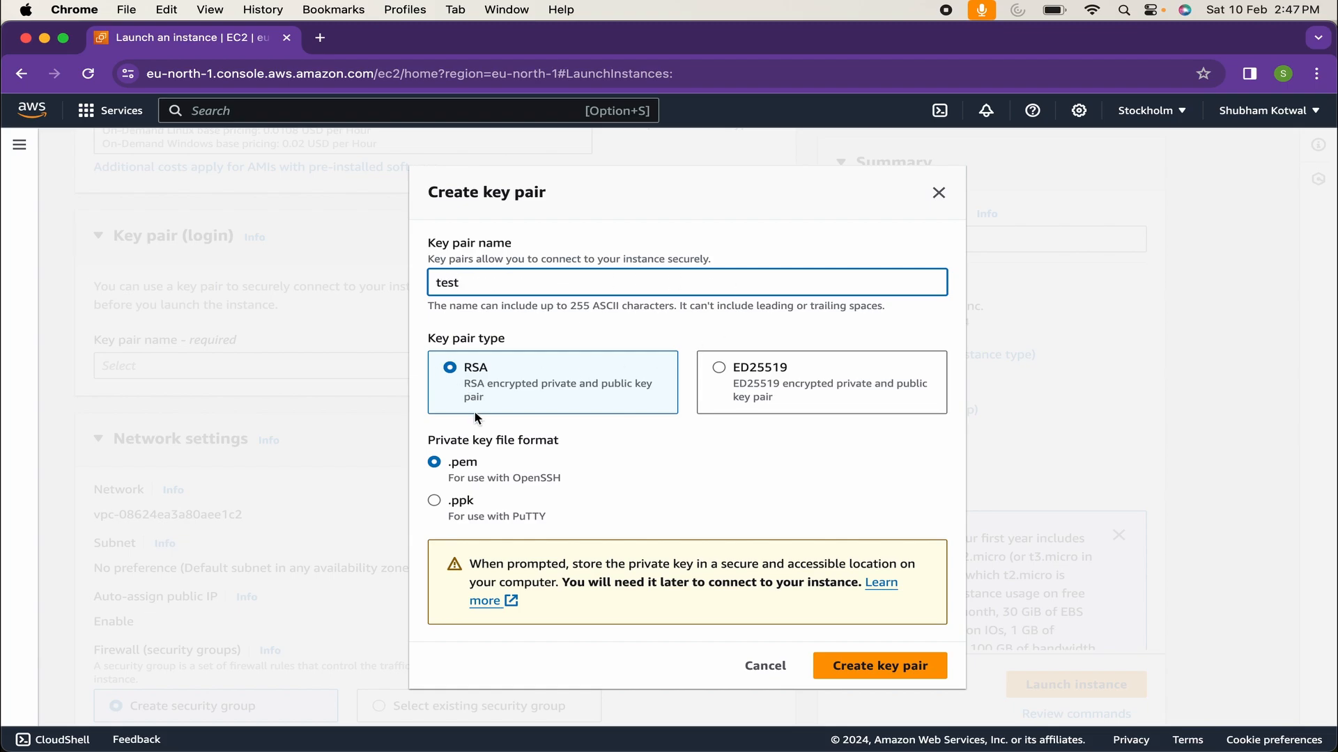
{"action": "left_click_drag", "start_coordinate": [422, 440], "coordinate": [578, 449]}
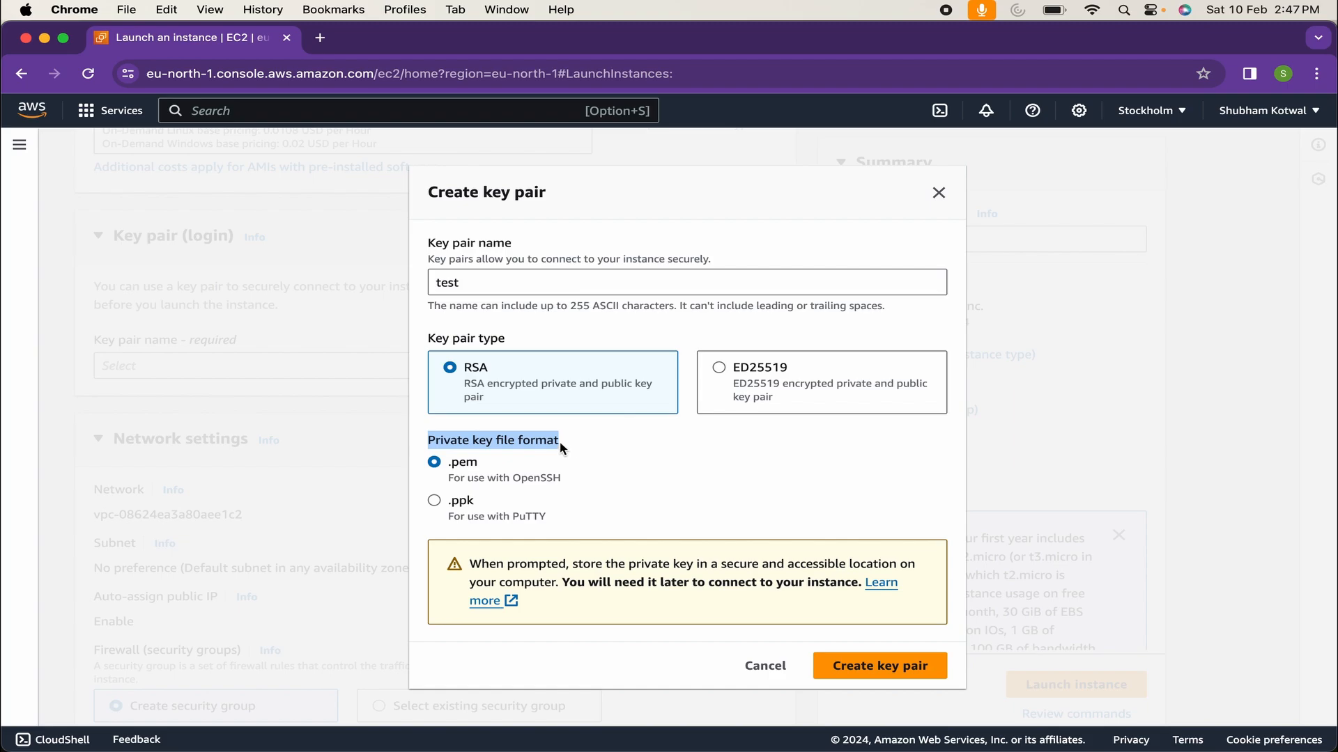
{"action": "left_click", "coordinate": [446, 502]}
{"action": "left_click", "coordinate": [440, 471]}
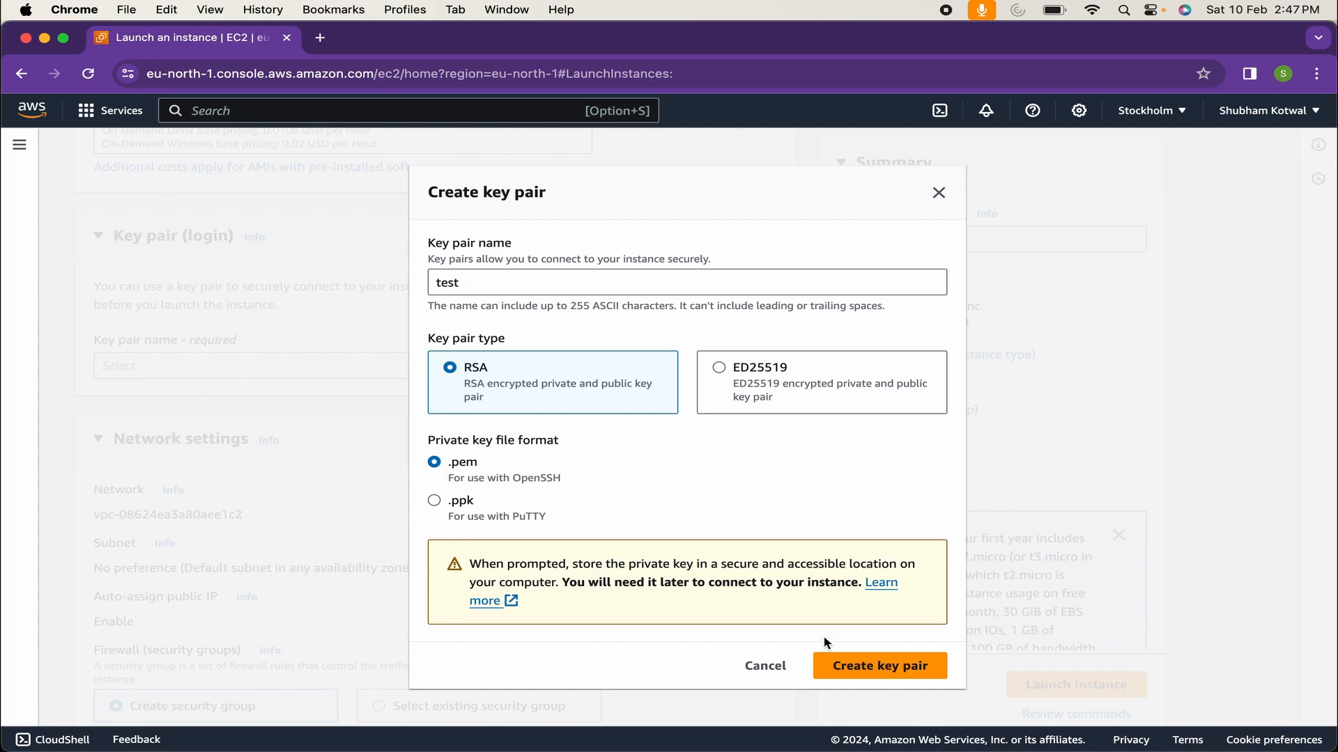
Discard the new key pair and select the existing decrypt3r key pair instead
{"action": "left_click", "coordinate": [939, 193]}
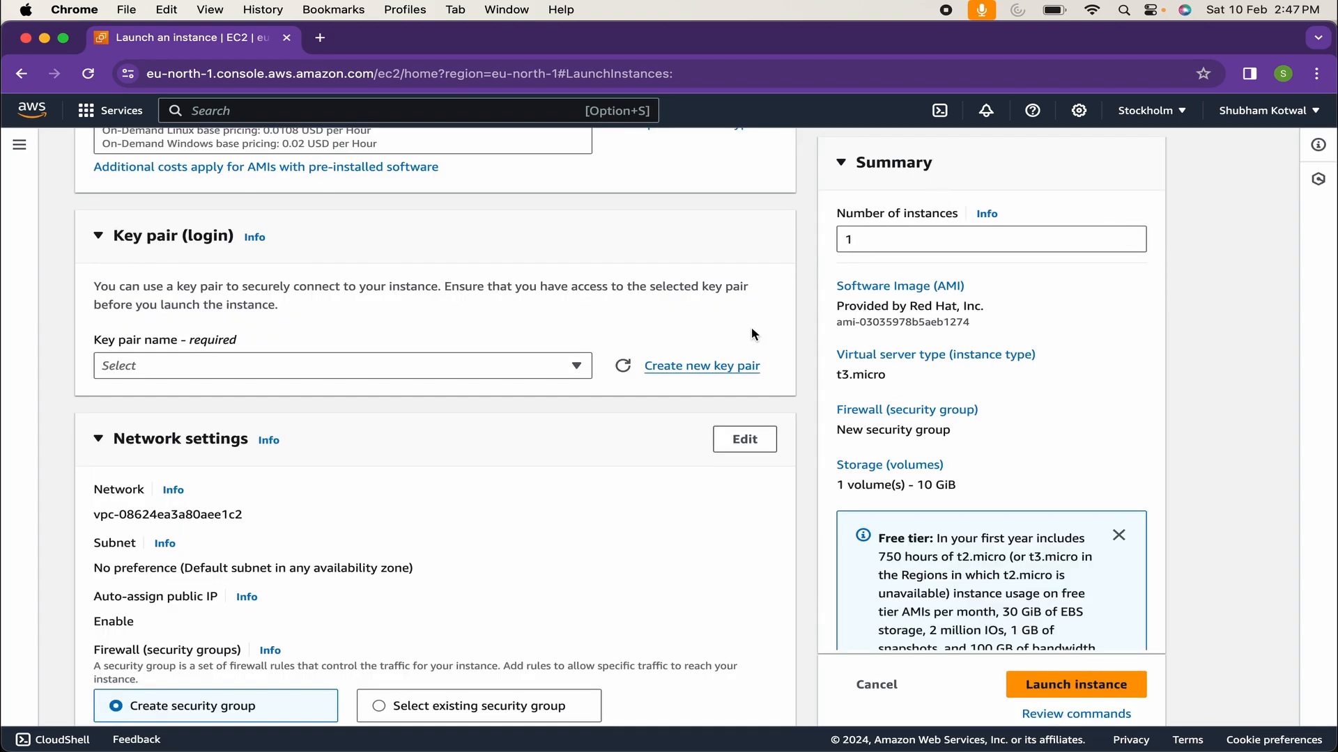
{"action": "left_click", "coordinate": [576, 365]}
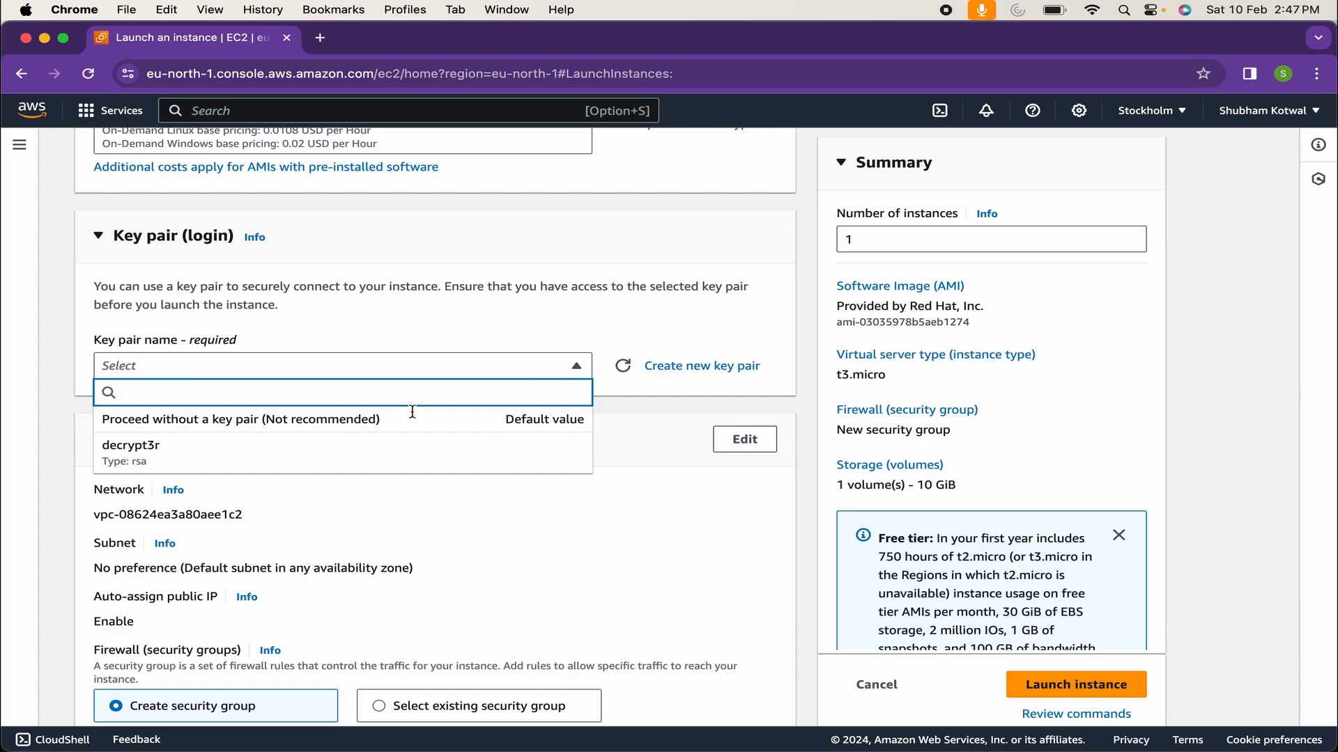
{"action": "left_click", "coordinate": [185, 455]}
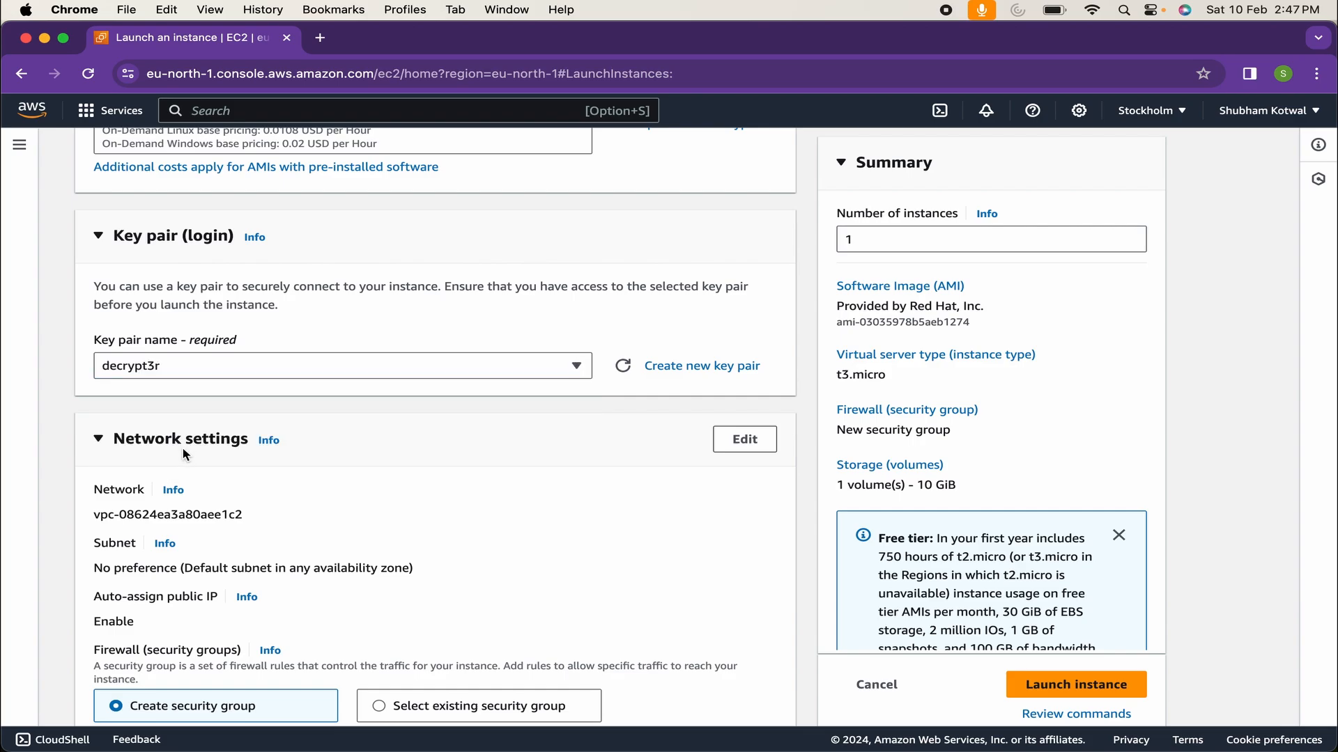
{"action": "scroll", "coordinate": [440, 492], "scroll_direction": "down", "scroll_amount": 3}
{"action": "scroll", "coordinate": [428, 485], "scroll_direction": "down", "scroll_amount": 1}
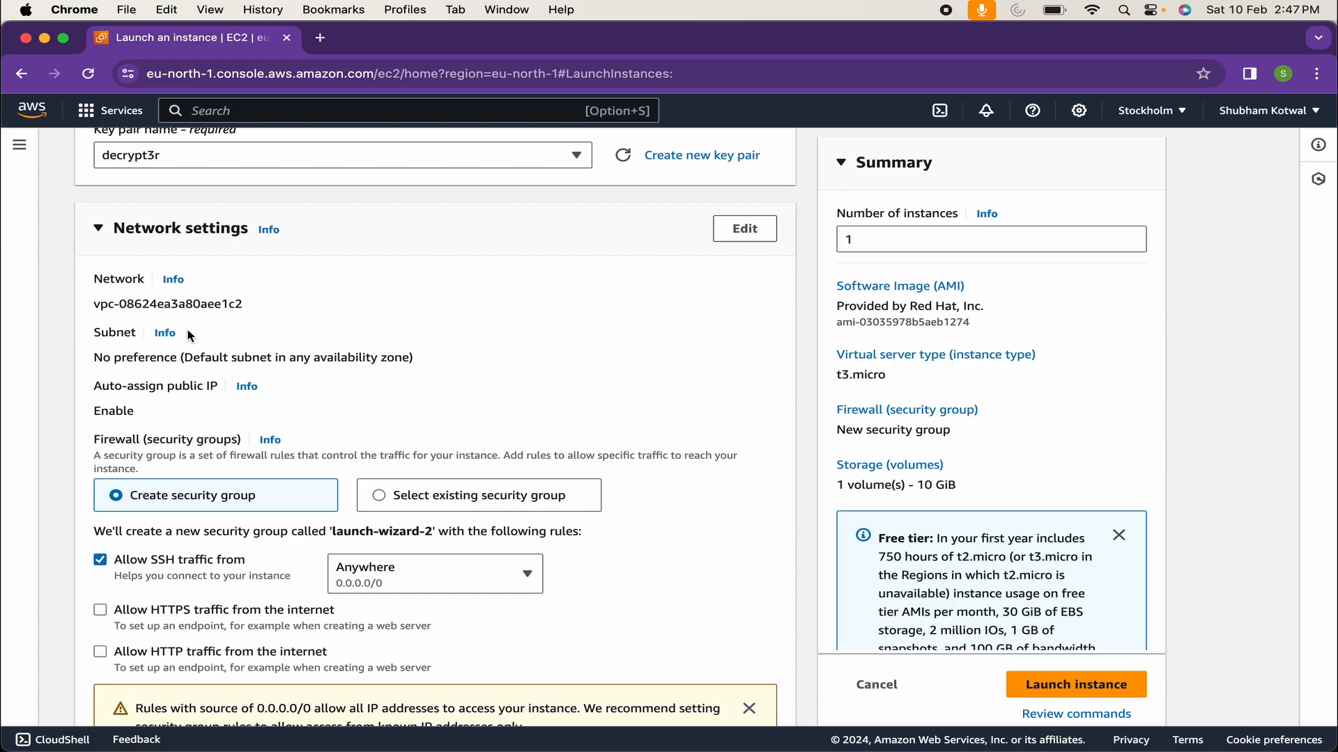
Keep a new security group with SSH from Anywhere, and allow HTTPS and HTTP from the internet
{"action": "scroll", "coordinate": [188, 336], "scroll_direction": "down", "scroll_amount": 5}
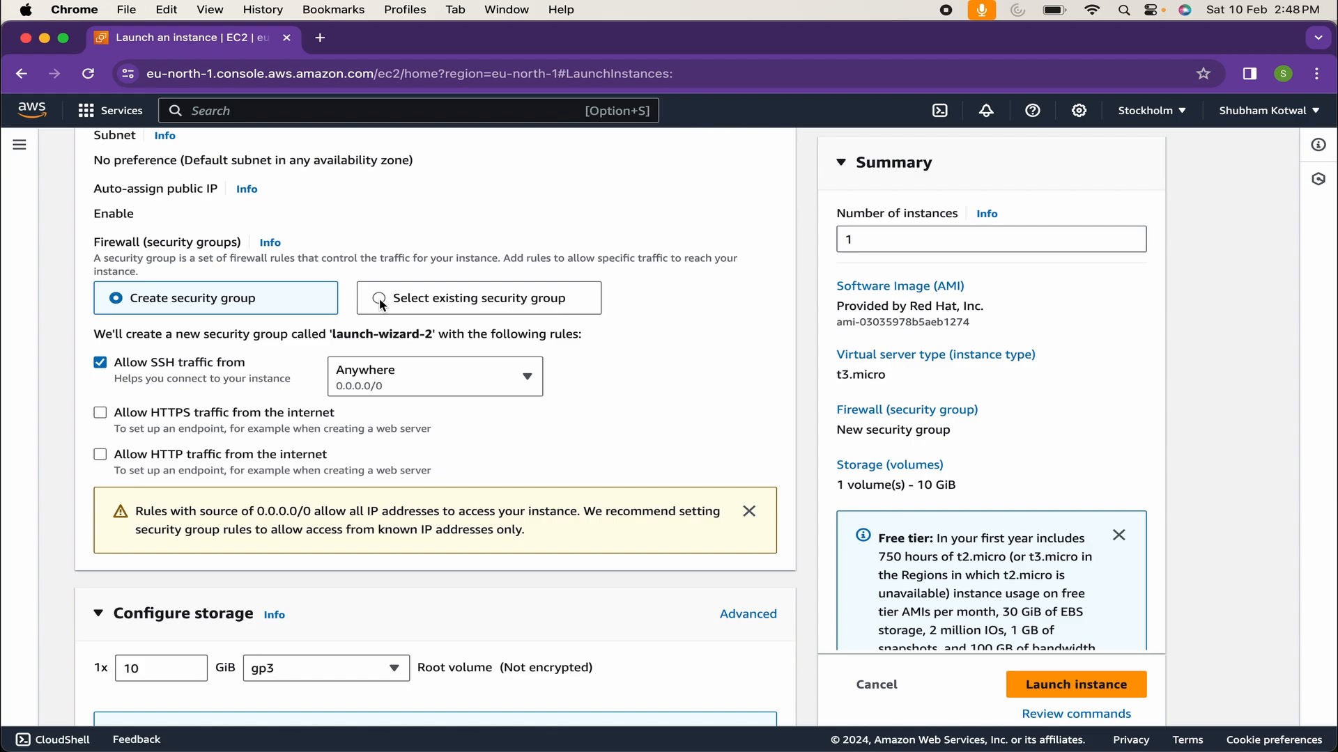
{"action": "left_click", "coordinate": [402, 304]}
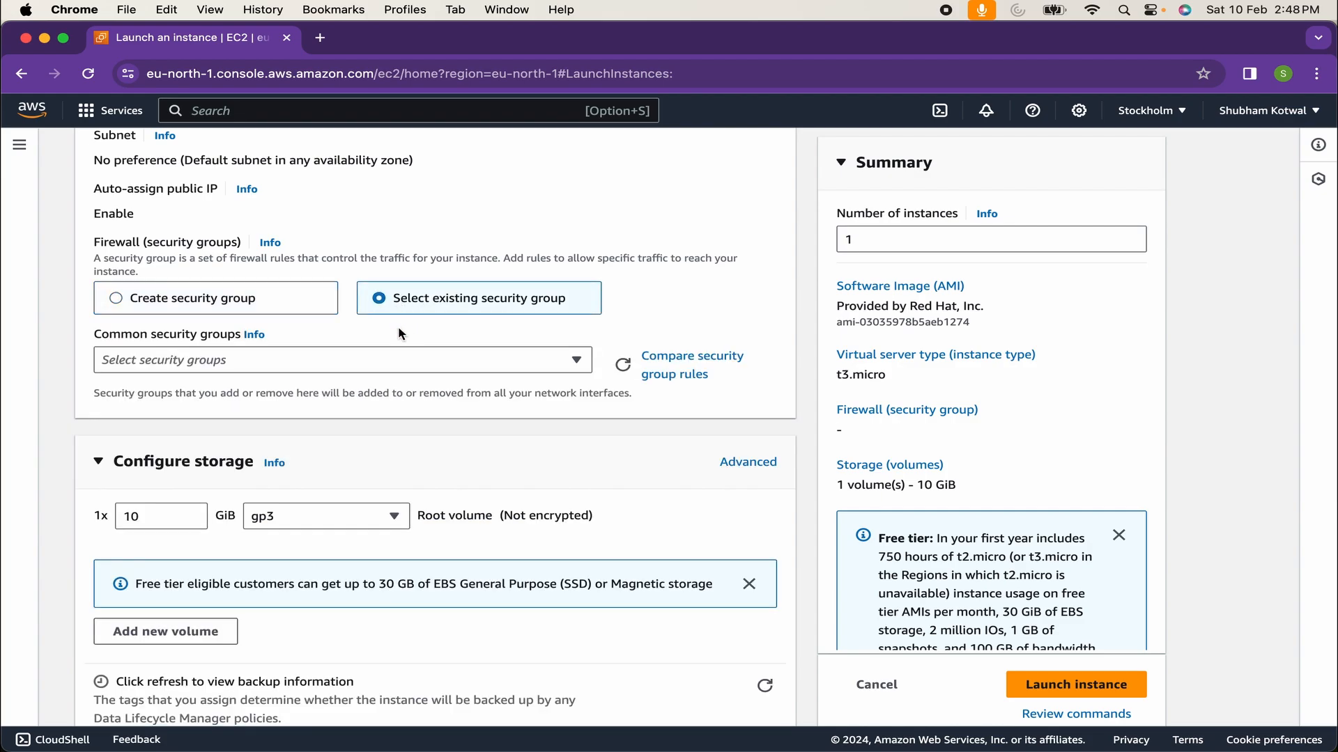
{"action": "left_click", "coordinate": [235, 299]}
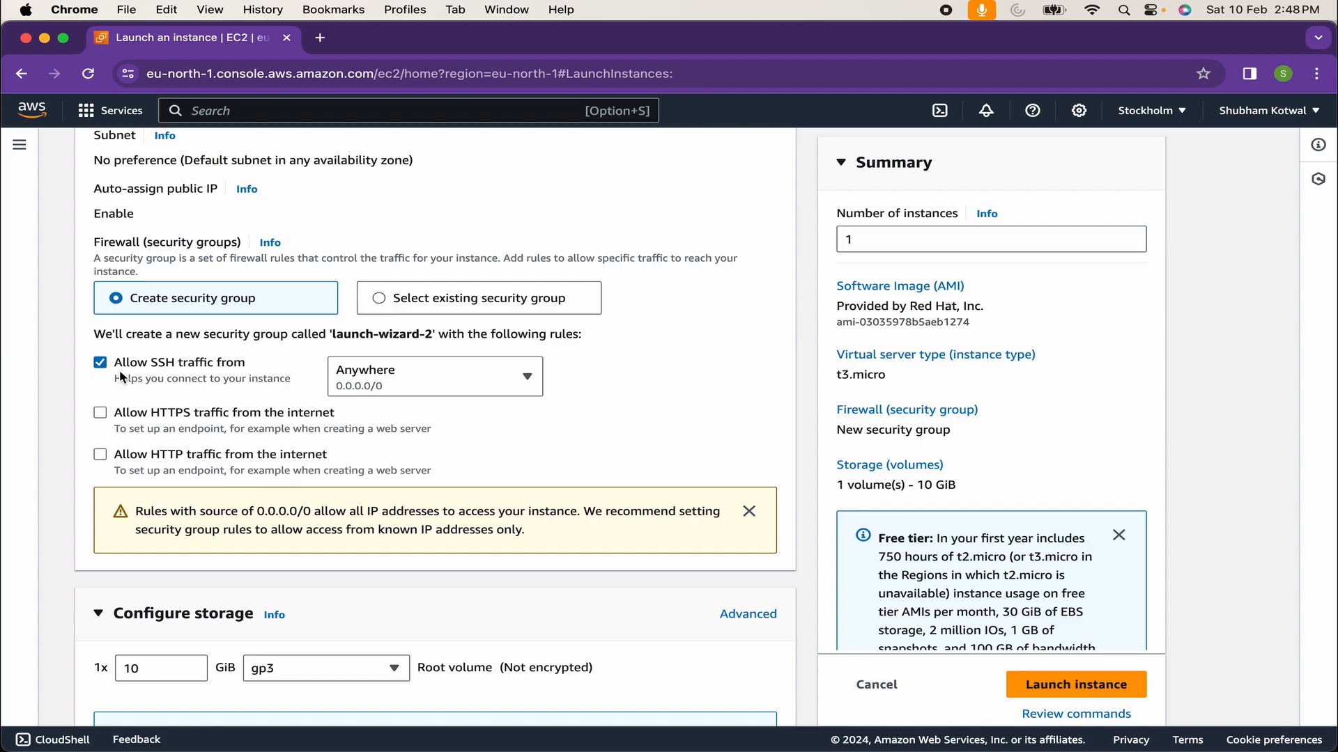
{"action": "left_click_drag", "start_coordinate": [115, 364], "coordinate": [227, 372]}
{"action": "left_click", "coordinate": [226, 371]}
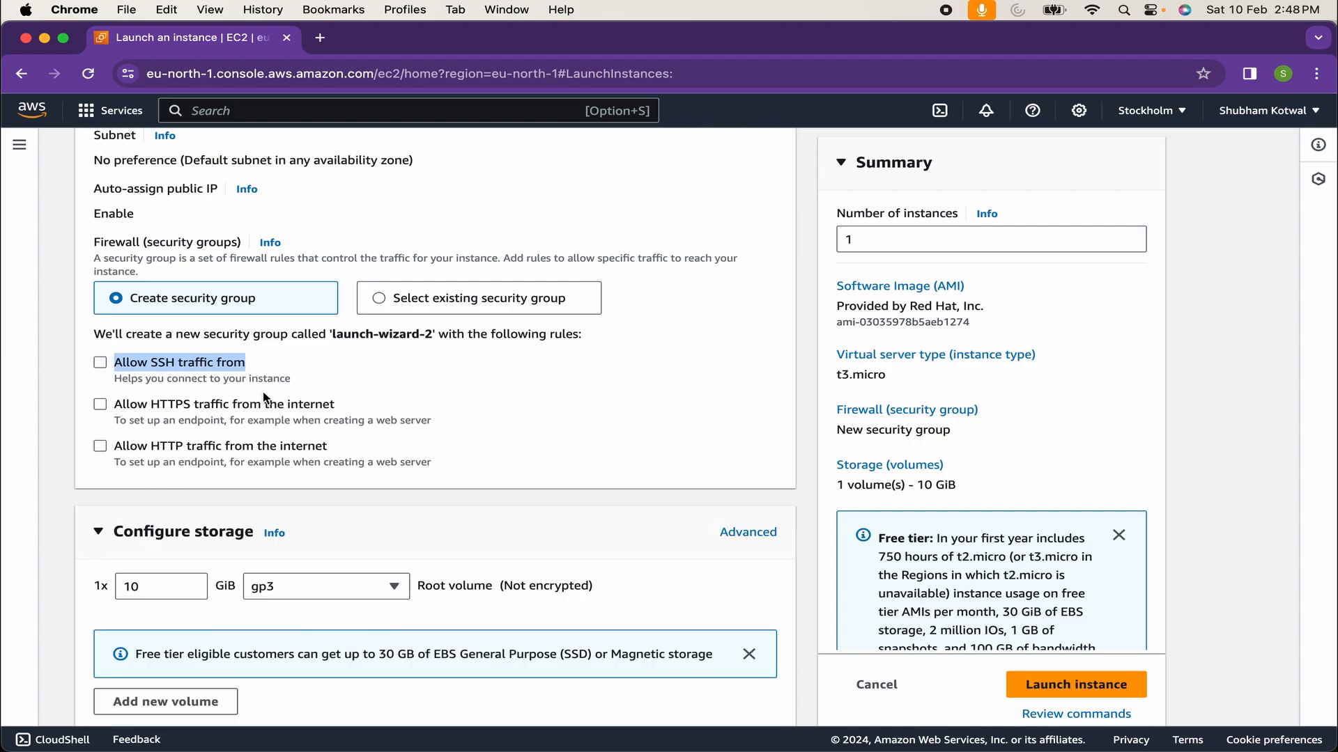
{"action": "left_click", "coordinate": [206, 365]}
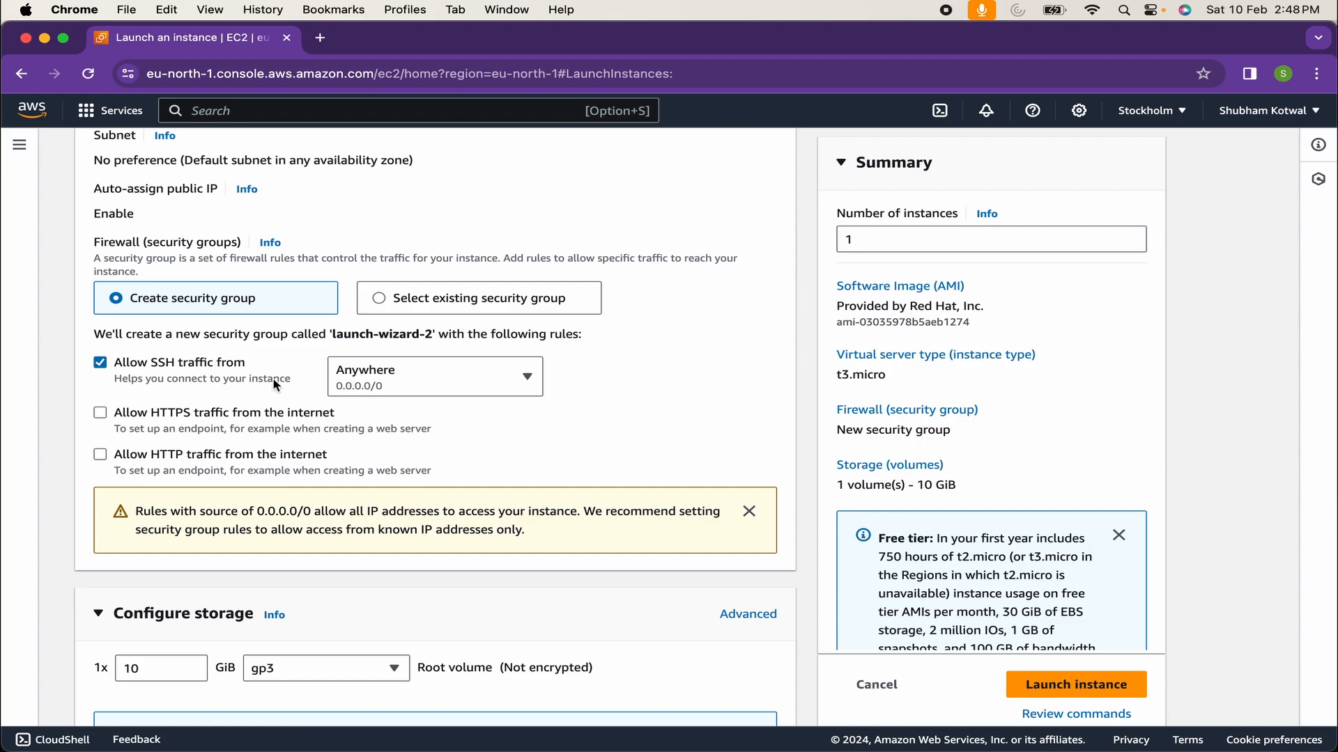
{"action": "left_click", "coordinate": [100, 414]}
{"action": "left_click", "coordinate": [101, 457]}
{"action": "scroll", "coordinate": [101, 460], "scroll_direction": "down", "scroll_amount": 5}
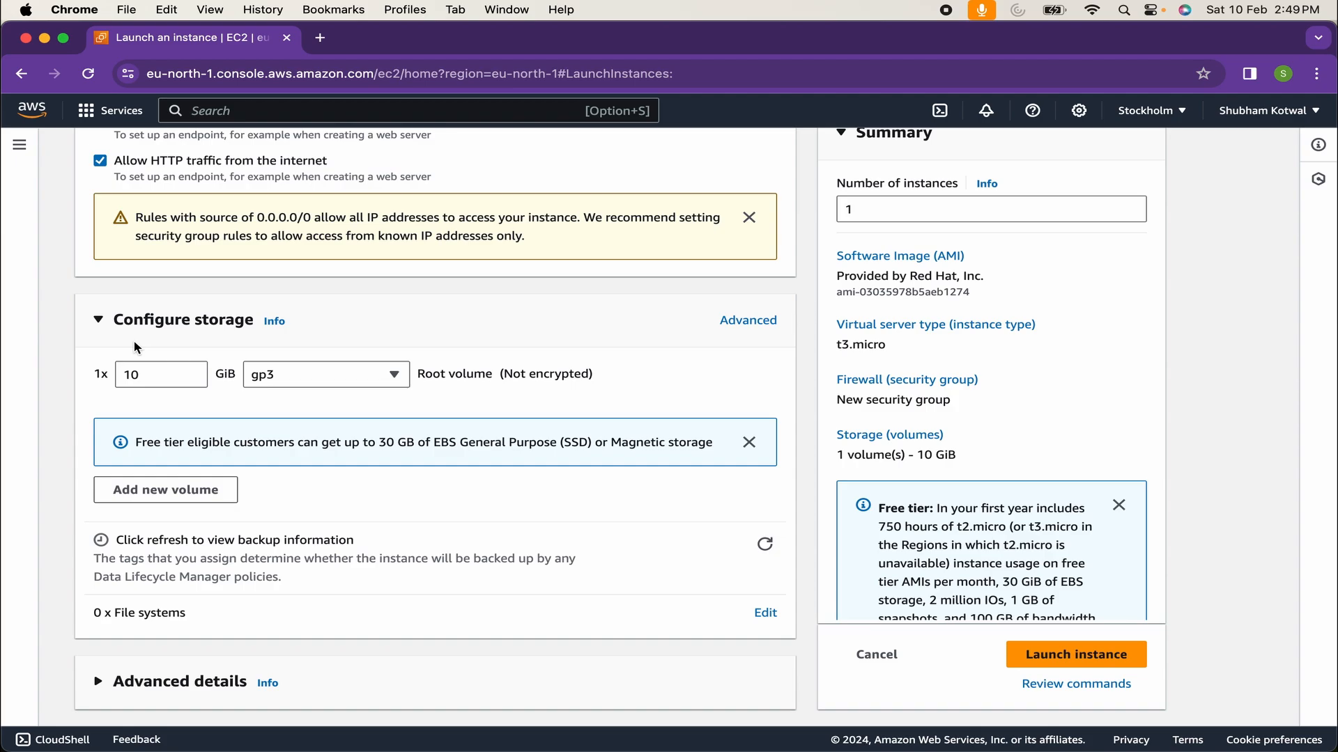
Set the root gp3 volume size to 15 GiB
{"action": "left_click_drag", "start_coordinate": [155, 370], "coordinate": [117, 376]}
{"action": "type", "text": "8"}
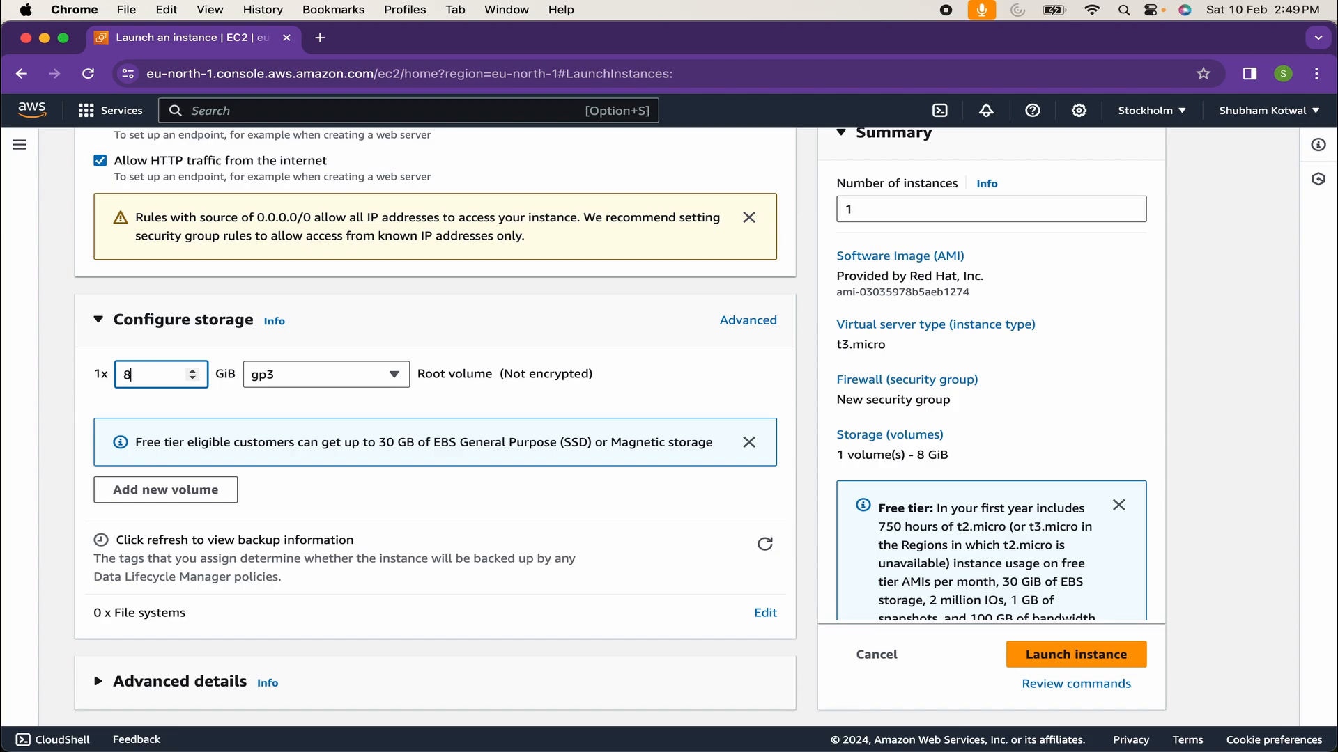
{"action": "key", "text": "BackSpace"}
{"action": "type", "text": "10"}
{"action": "key", "text": "BackSpace"}
{"action": "type", "text": "15"}
{"action": "key", "text": "BackSpace"}
{"action": "key", "text": "BackSpace"}
{"action": "type", "text": "5"}
Add then remove an extra 8 GiB EBS volume, and expand Advanced details
{"action": "left_click_drag", "start_coordinate": [377, 443], "coordinate": [449, 443]}
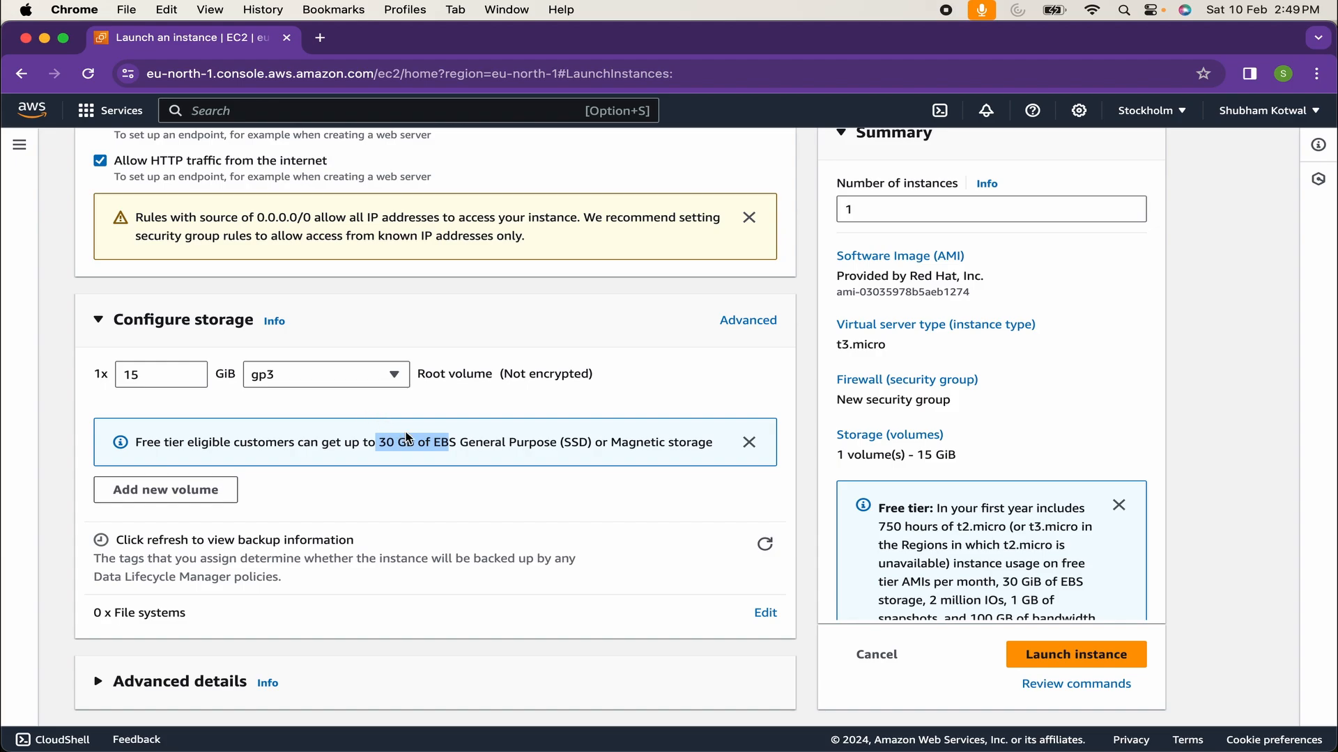
{"action": "left_click", "coordinate": [206, 491]}
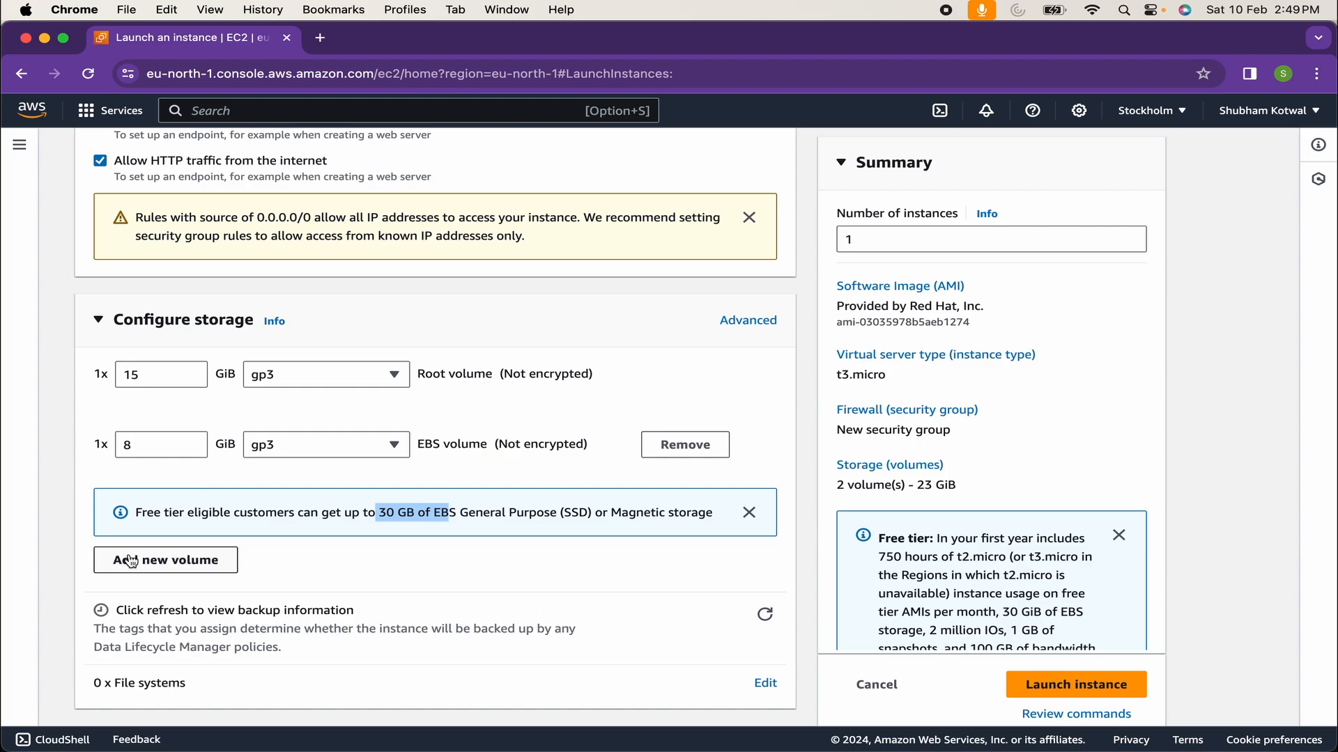
{"action": "left_click", "coordinate": [651, 456]}
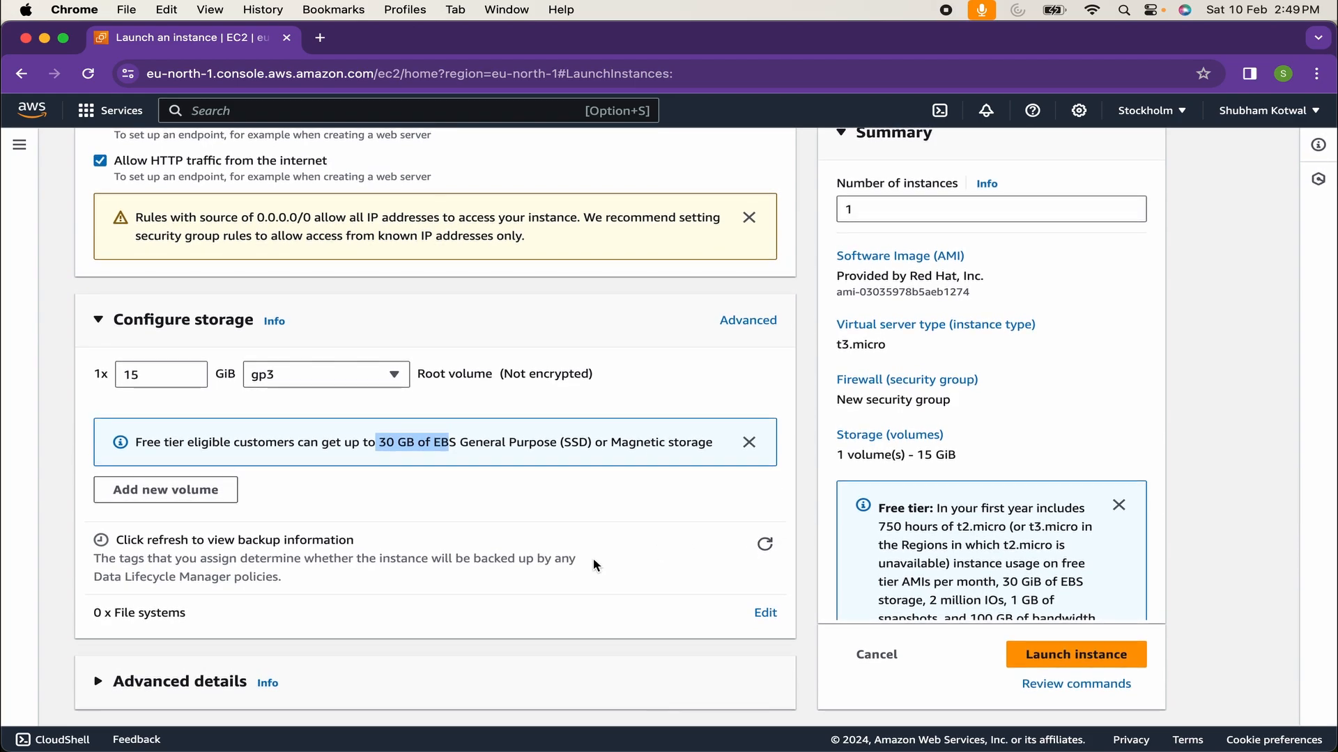
{"action": "left_click", "coordinate": [141, 686]}
Confirm the number of instances is 1 and launch test-instance
{"action": "scroll", "coordinate": [145, 691], "scroll_direction": "down", "scroll_amount": 6}
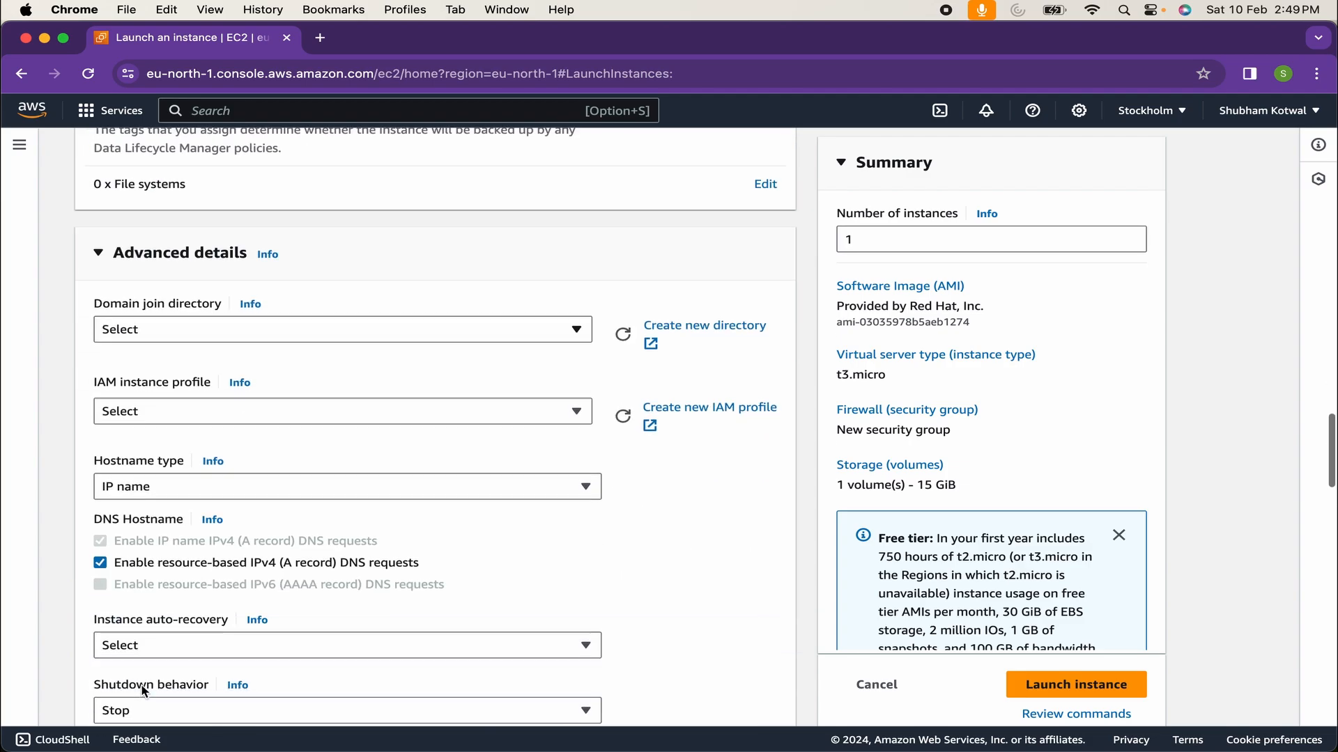
{"action": "scroll", "coordinate": [214, 368], "scroll_direction": "down", "scroll_amount": 20}
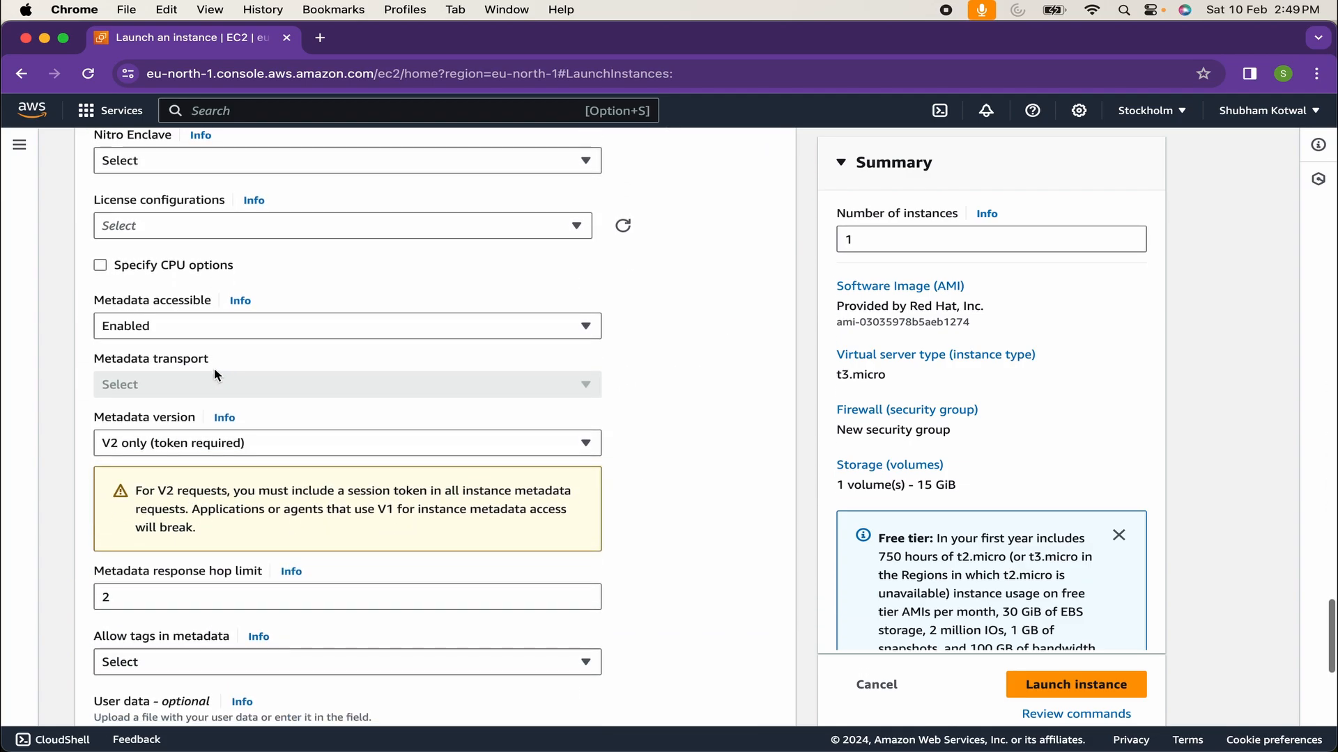
{"action": "scroll", "coordinate": [215, 368], "scroll_direction": "down", "scroll_amount": 5}
{"action": "scroll", "coordinate": [214, 367], "scroll_direction": "up", "scroll_amount": 20}
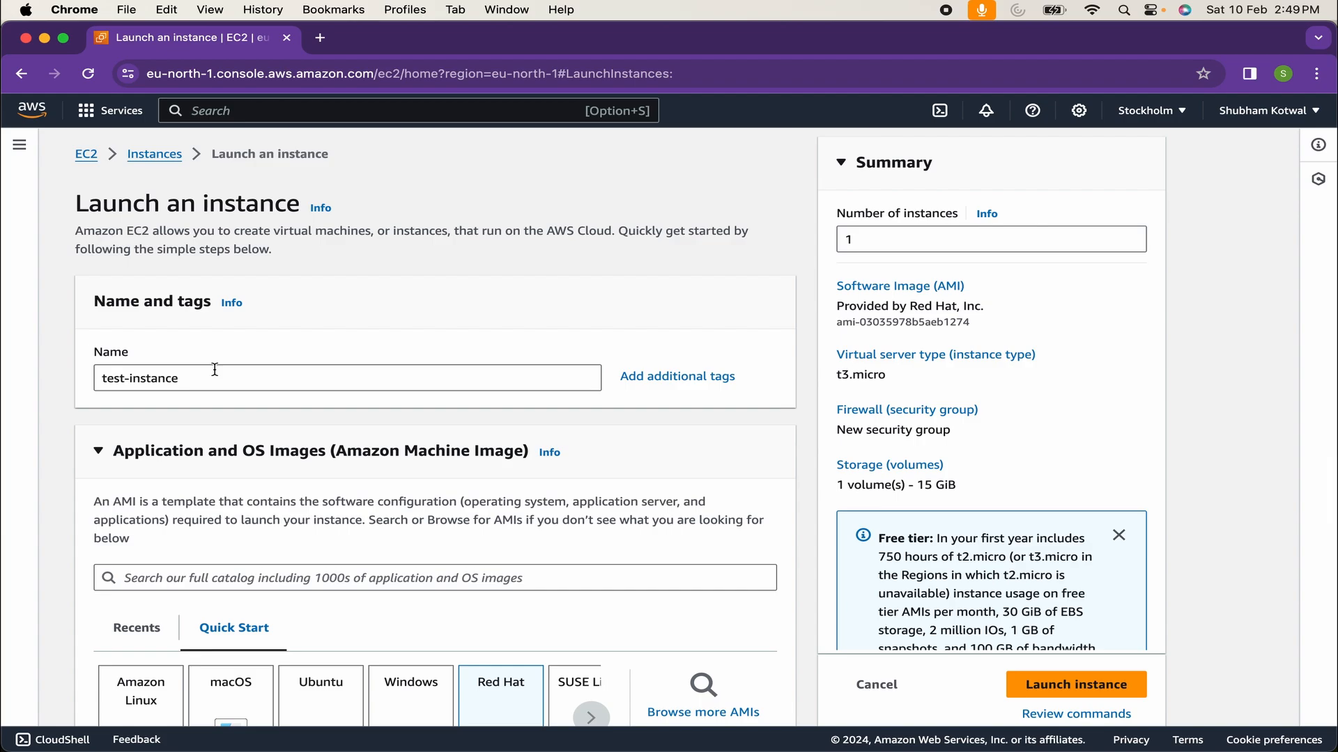
{"action": "double_click", "coordinate": [858, 250]}
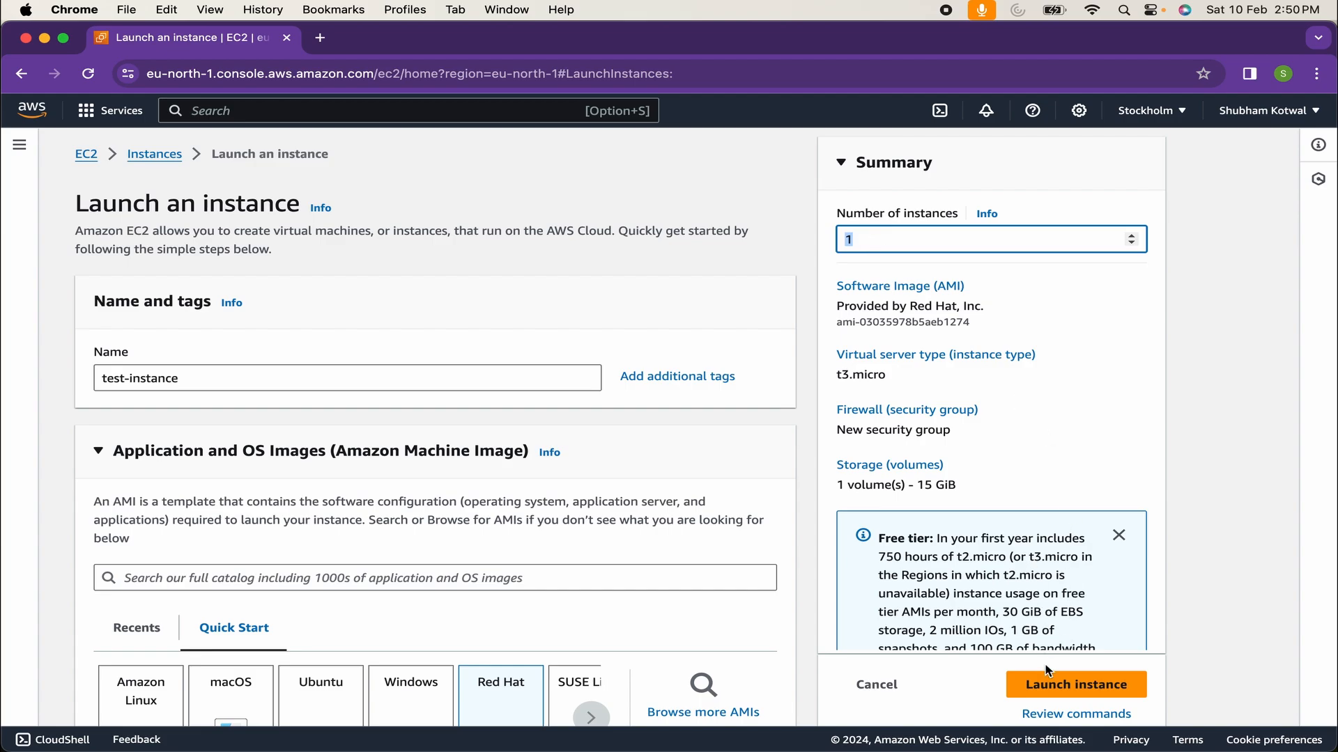
{"action": "left_click", "coordinate": [1045, 685]}
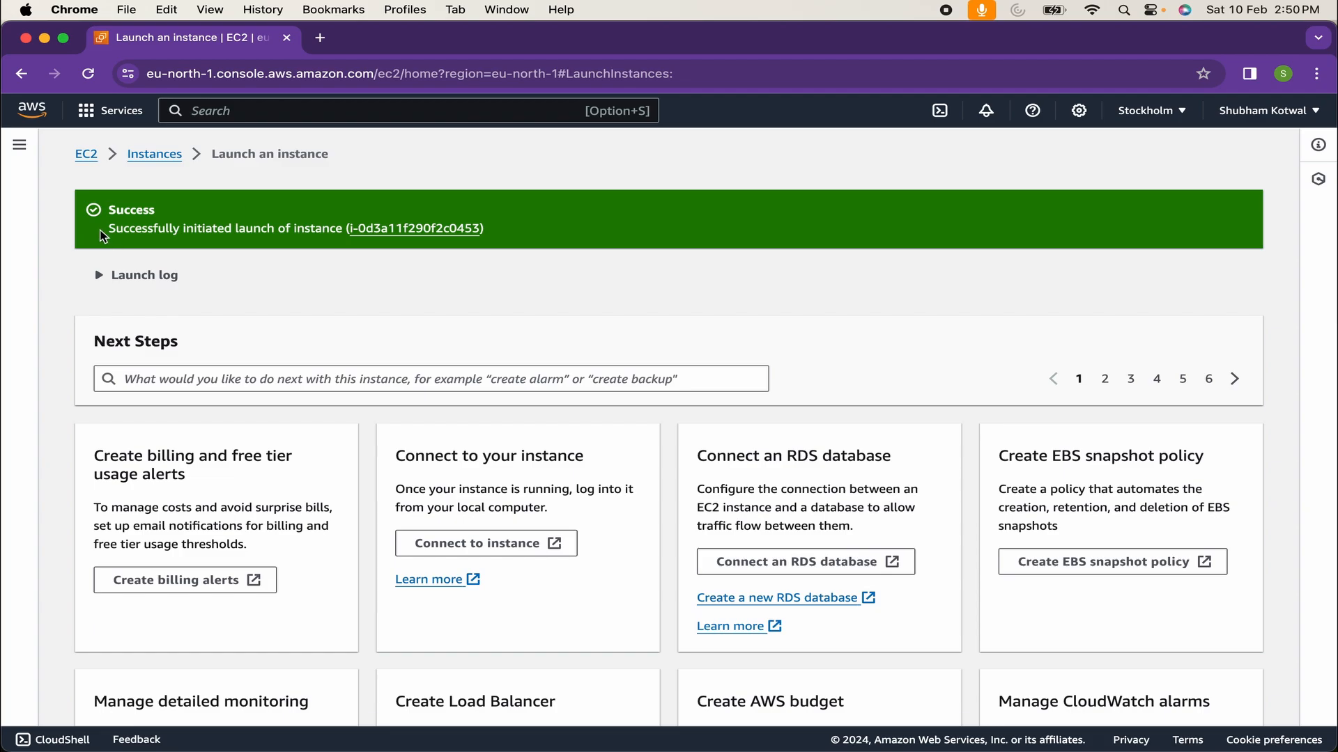
Follow the success banner's instance ID link to see test-instance Running in the Instances list
{"action": "left_click_drag", "start_coordinate": [105, 236], "coordinate": [247, 230]}
{"action": "left_click", "coordinate": [247, 230]}
{"action": "left_click_drag", "start_coordinate": [109, 230], "coordinate": [411, 244]}
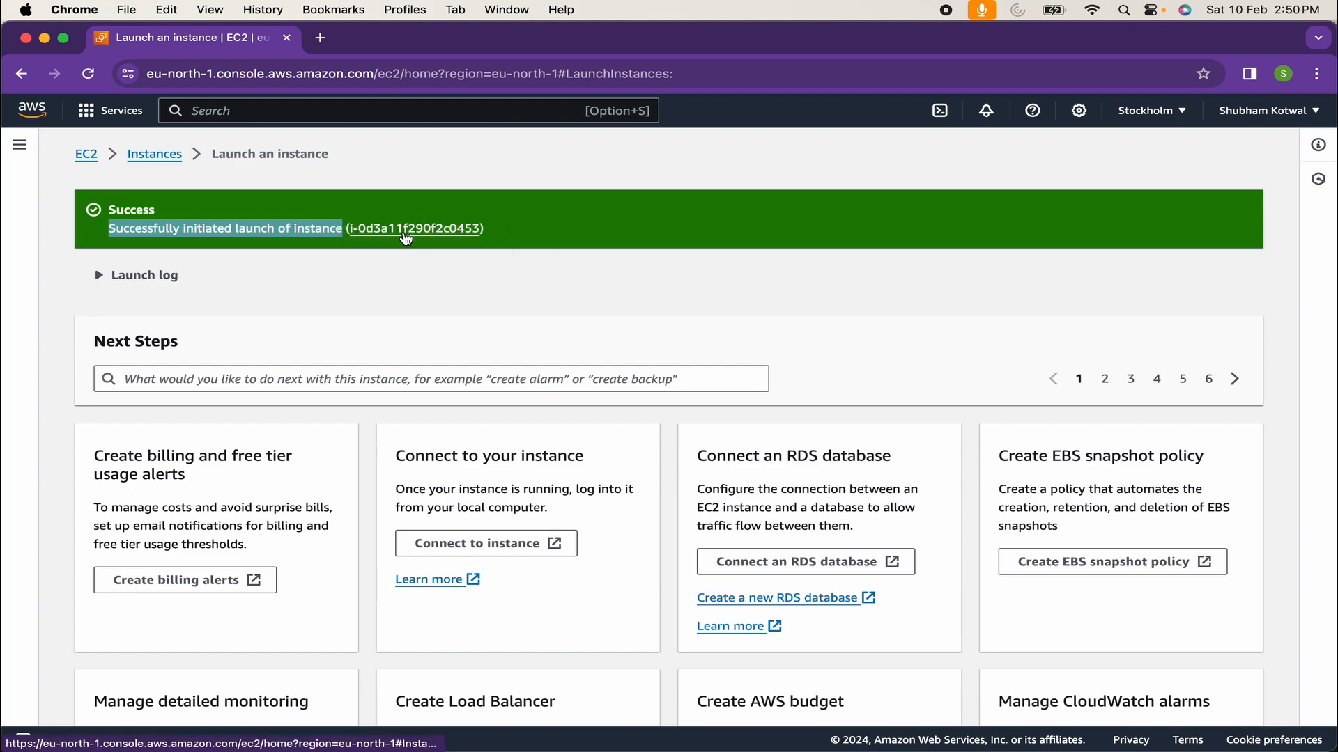
{"action": "left_click", "coordinate": [406, 237]}
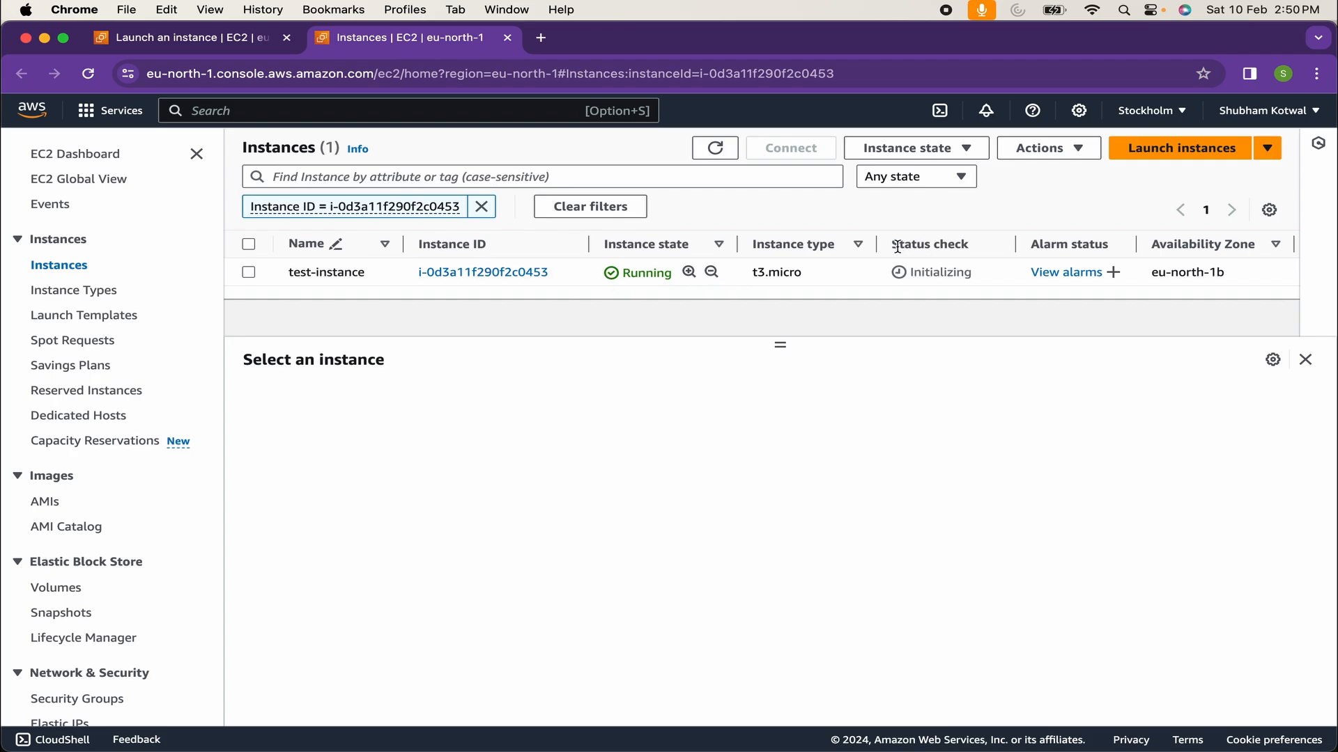
Select the test-instance row to open its details panel
{"action": "left_click_drag", "start_coordinate": [898, 248], "coordinate": [957, 248]}
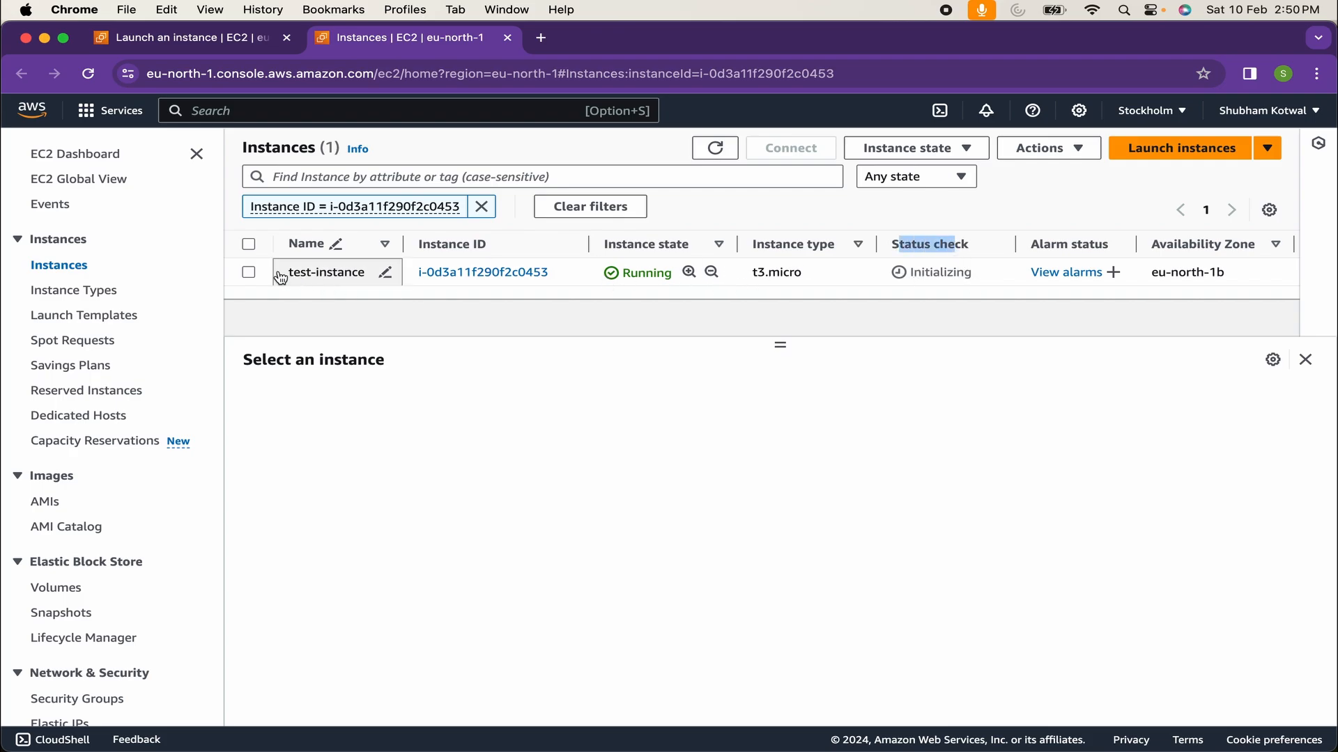
{"action": "left_click", "coordinate": [249, 273]}
{"action": "left_click", "coordinate": [248, 272]}
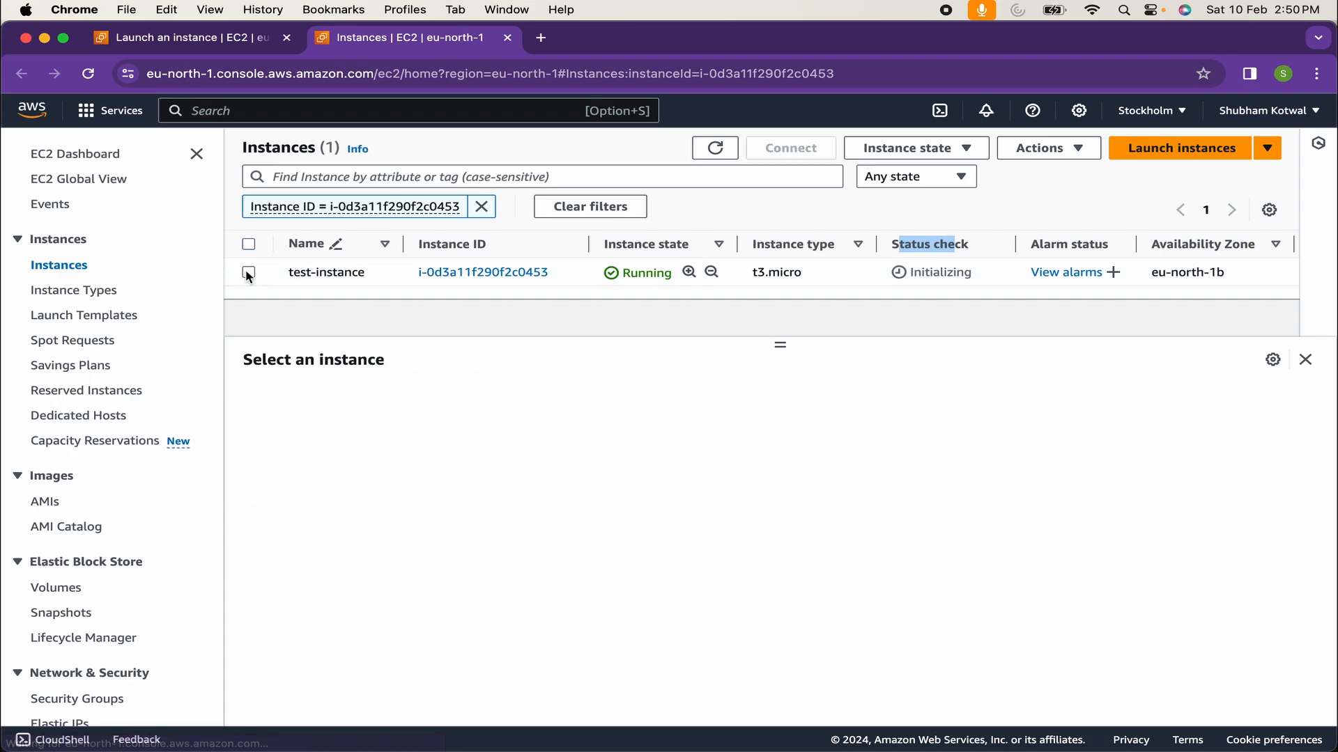
{"action": "left_click", "coordinate": [248, 272]}
{"action": "scroll", "coordinate": [311, 497], "scroll_direction": "down", "scroll_amount": 1}
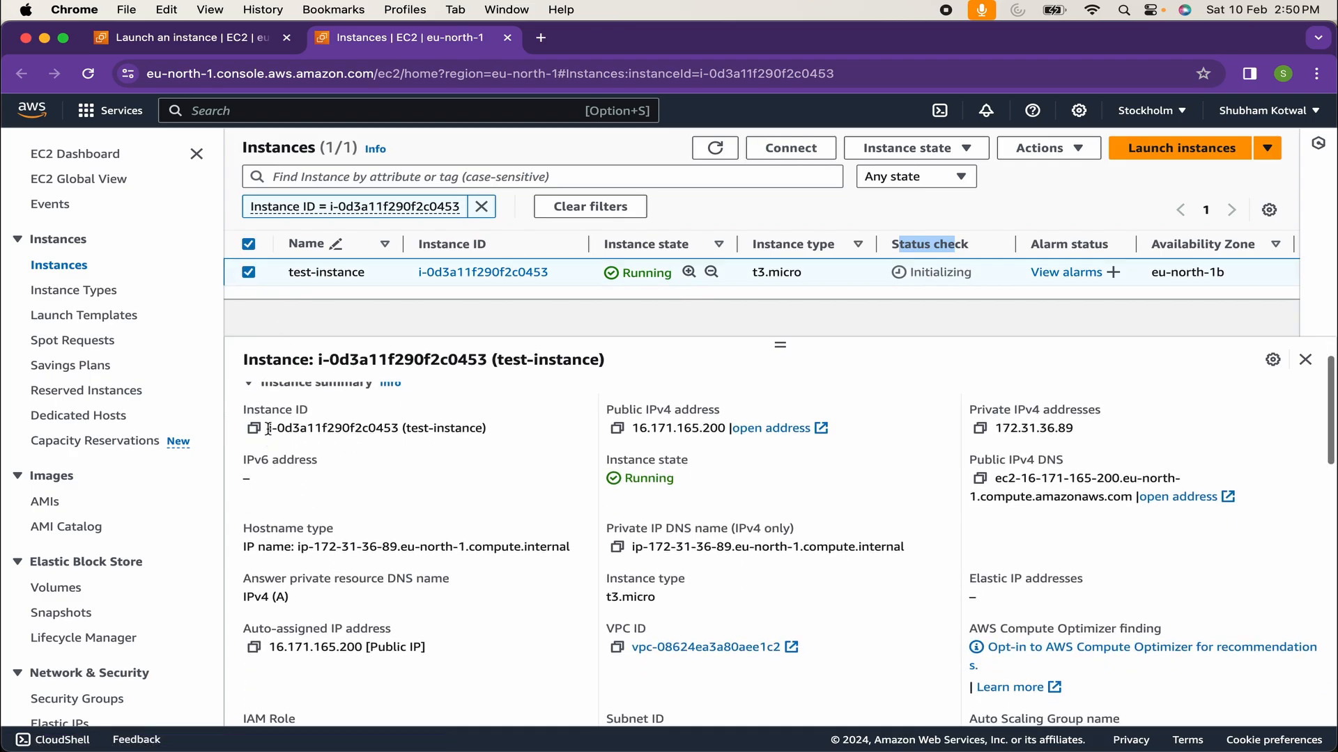
{"action": "scroll", "coordinate": [304, 508], "scroll_direction": "down", "scroll_amount": 4}
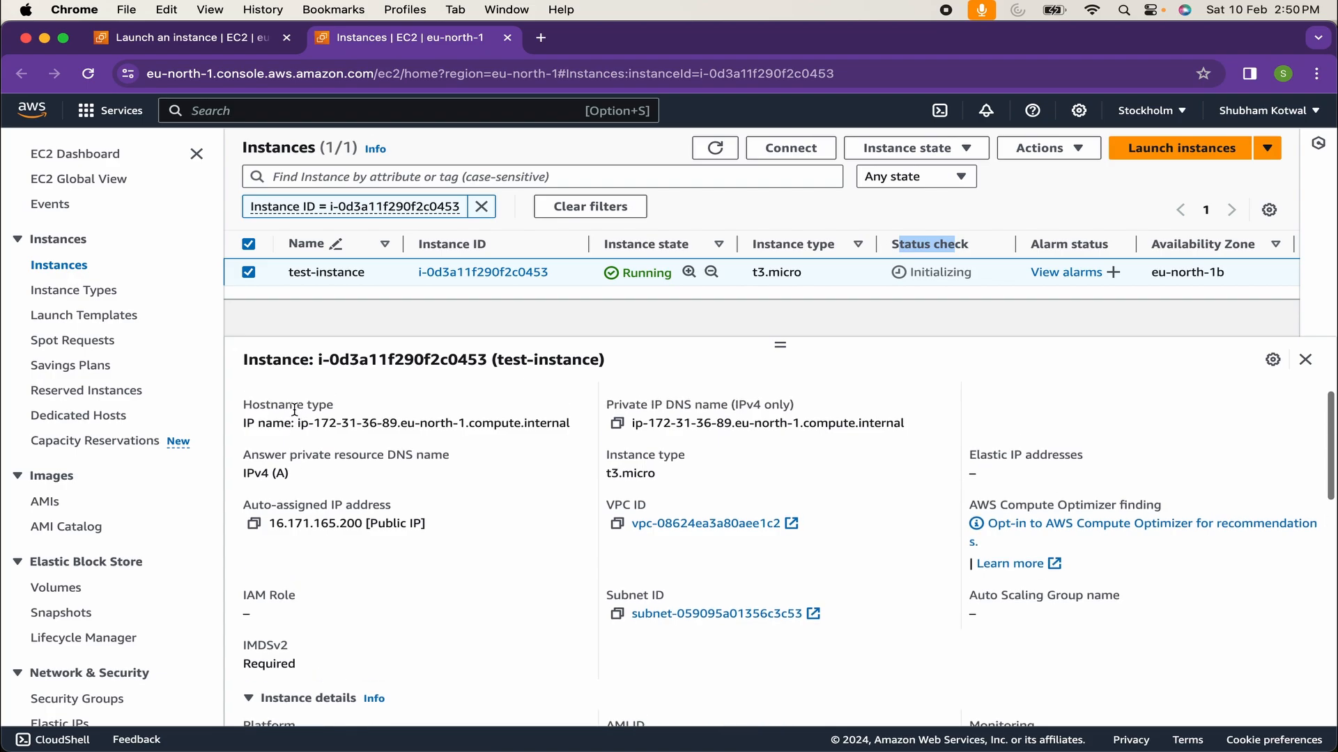
Review the Details tab, including public IPv4 16.171.165.200 and private IPv4 172.31.36.89
{"action": "left_click_drag", "start_coordinate": [262, 474], "coordinate": [322, 481]}
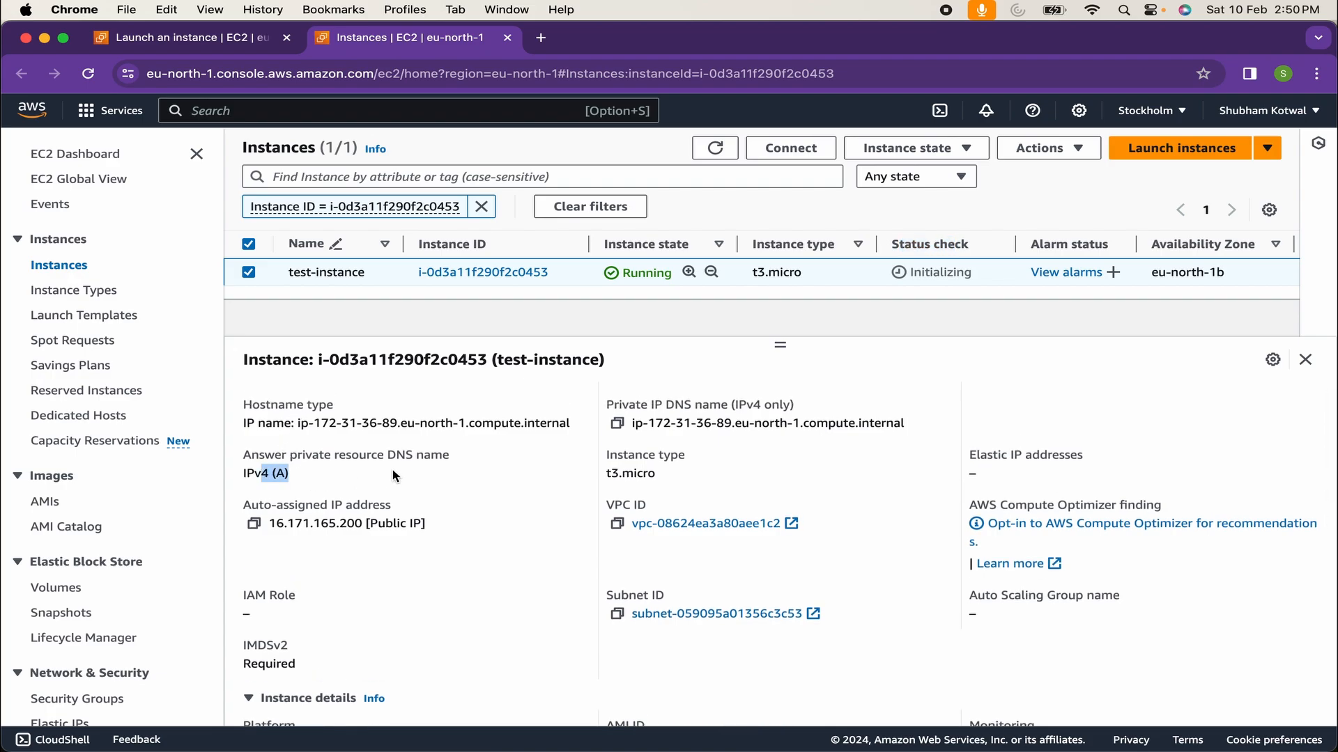
{"action": "scroll", "coordinate": [393, 476], "scroll_direction": "down", "scroll_amount": 1}
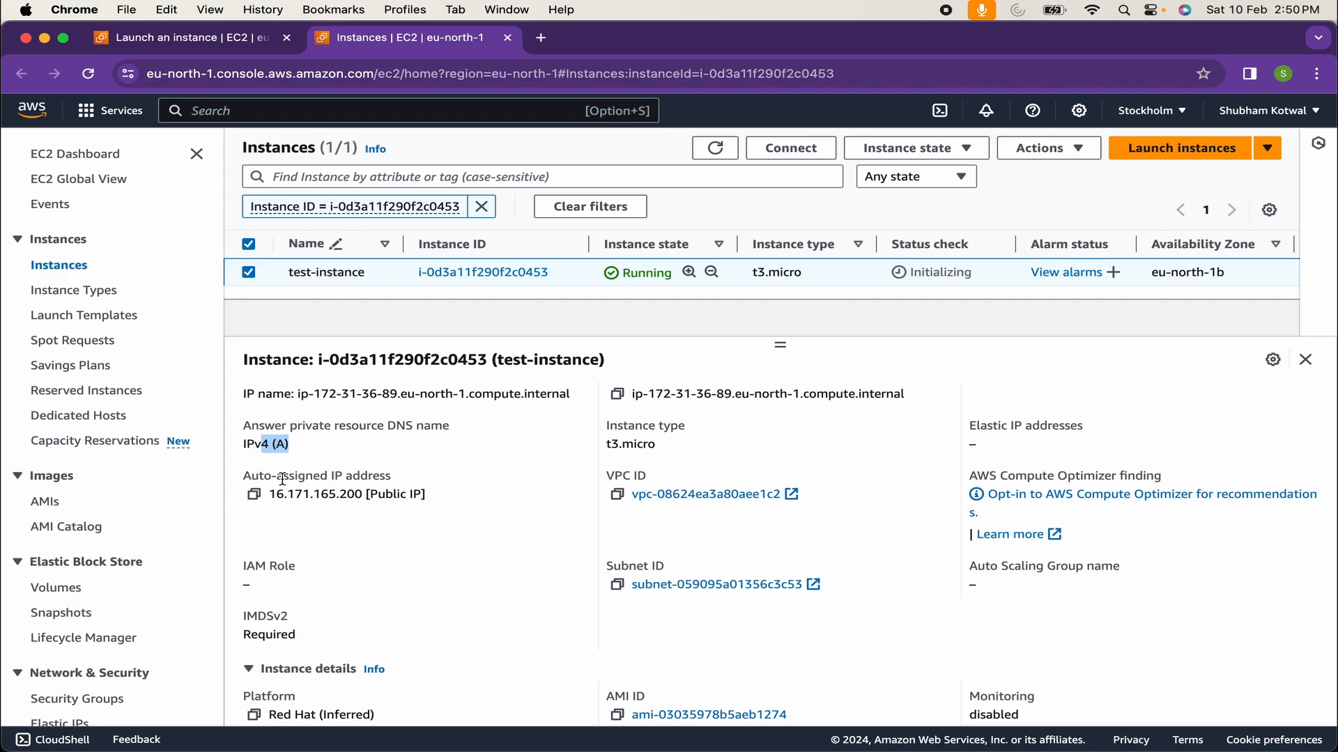
{"action": "scroll", "coordinate": [280, 492], "scroll_direction": "down", "scroll_amount": 2}
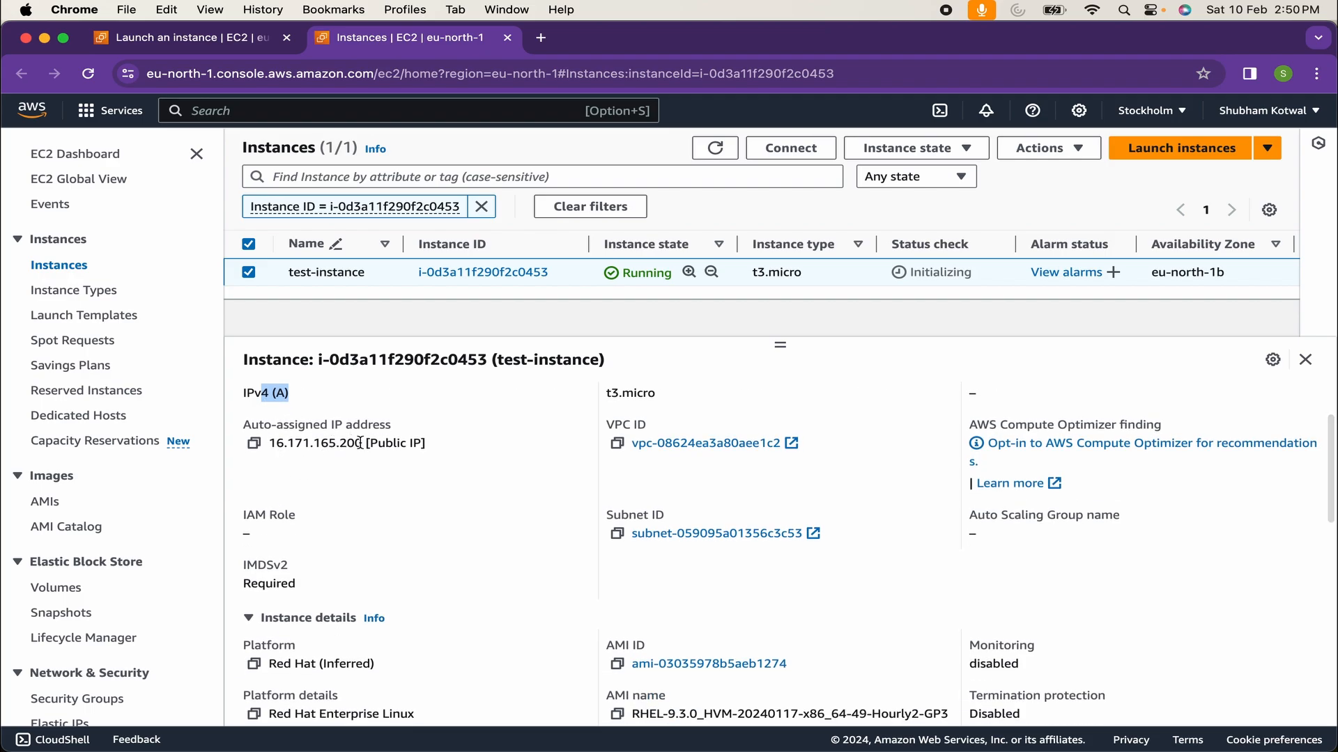
{"action": "left_click_drag", "start_coordinate": [378, 444], "coordinate": [432, 451]}
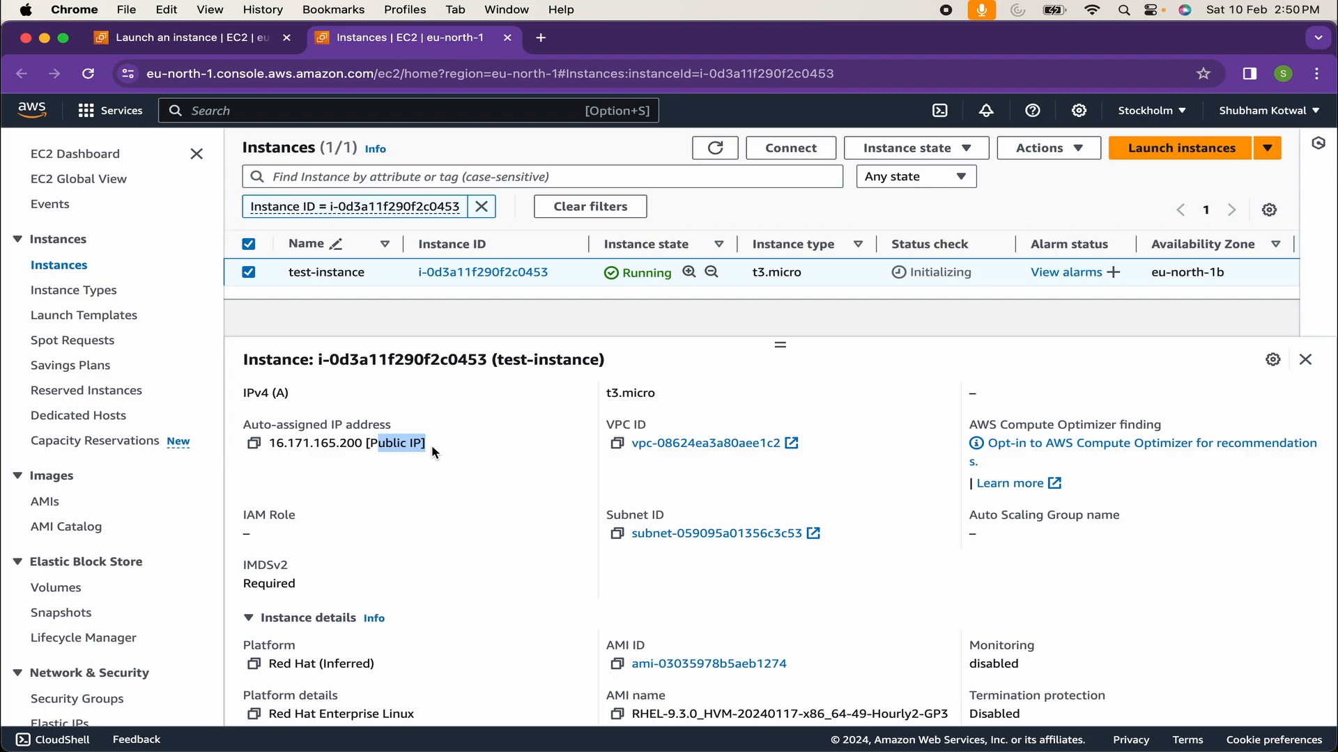
{"action": "scroll", "coordinate": [432, 450], "scroll_direction": "down", "scroll_amount": 3}
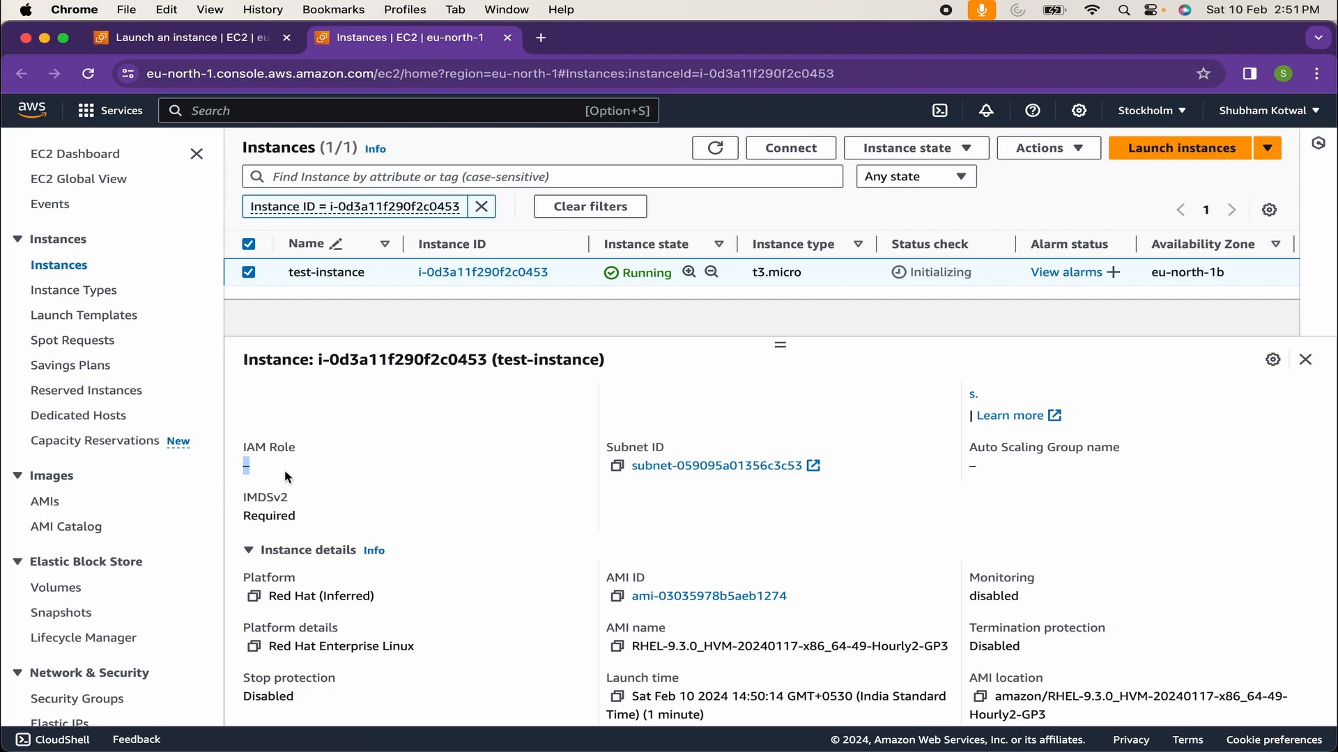
{"action": "scroll", "coordinate": [284, 470], "scroll_direction": "down", "scroll_amount": 7}
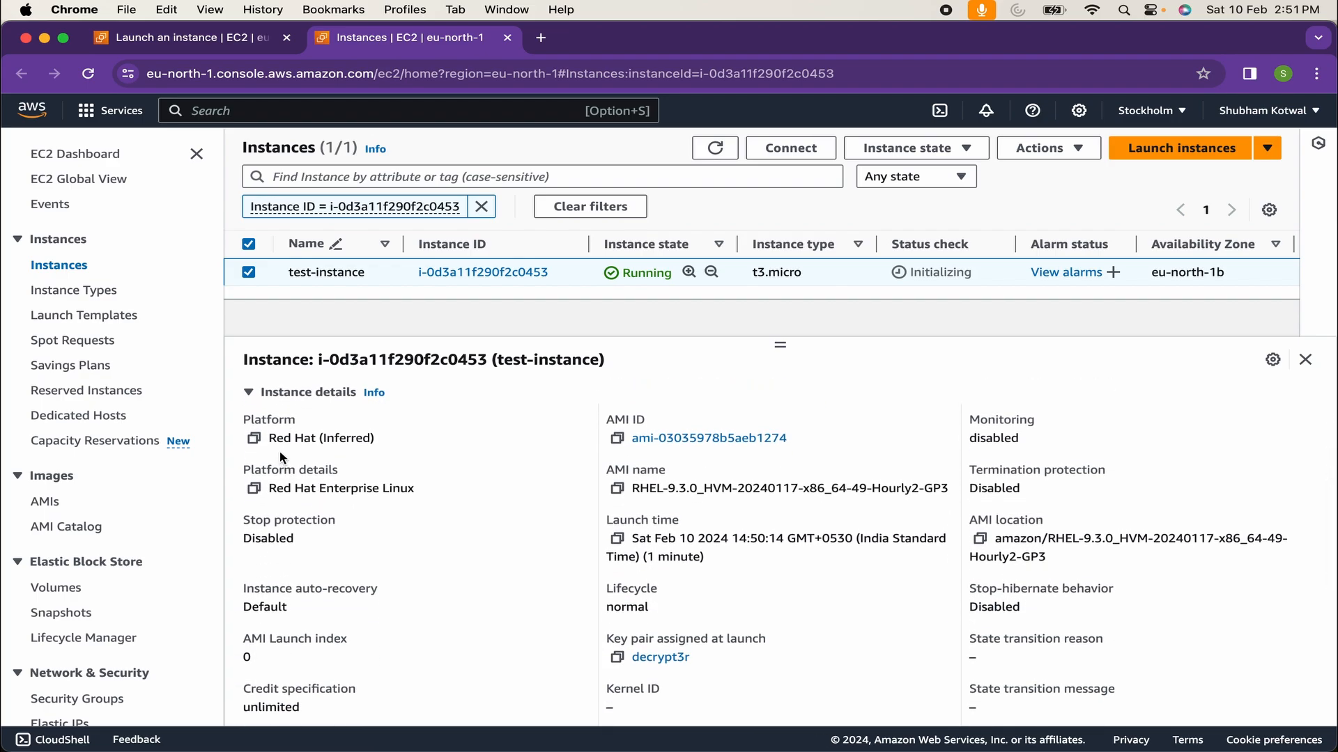
{"action": "scroll", "coordinate": [279, 450], "scroll_direction": "down", "scroll_amount": 5}
{"action": "scroll", "coordinate": [279, 450], "scroll_direction": "up", "scroll_amount": 15}
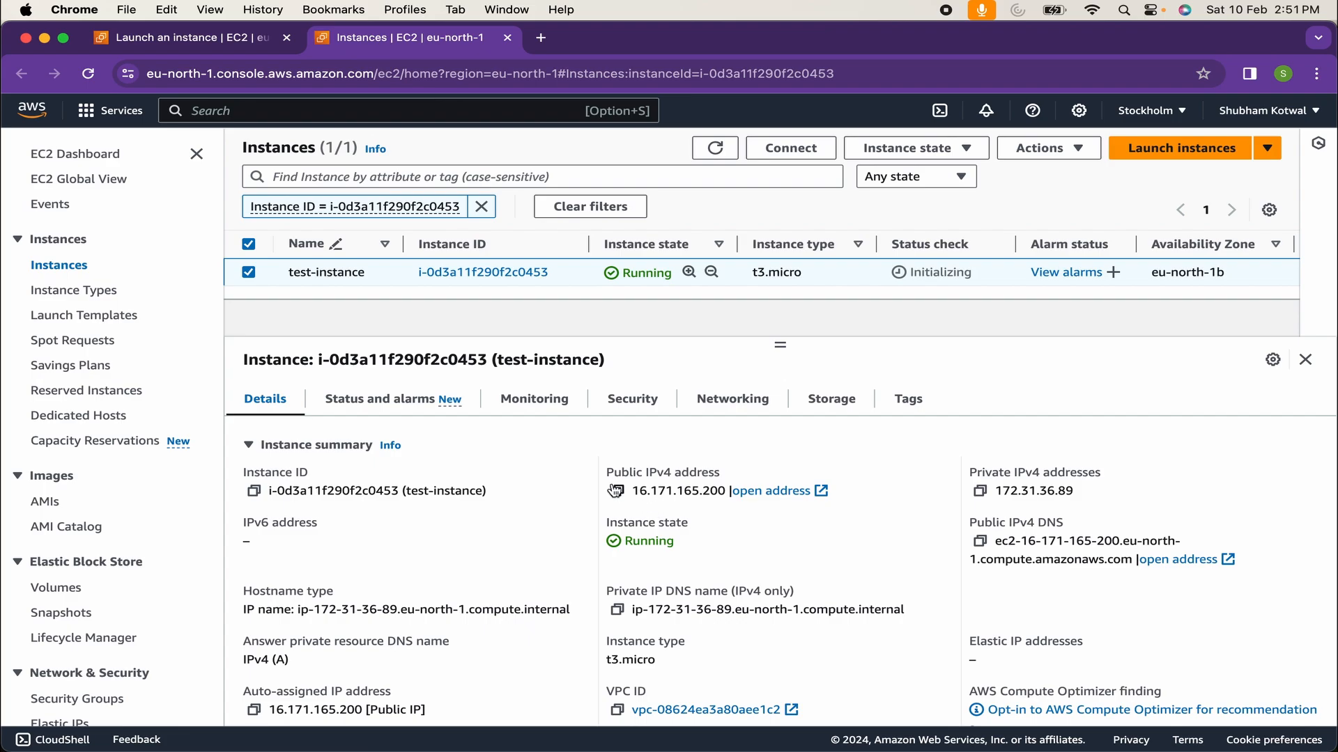
{"action": "left_click_drag", "start_coordinate": [604, 470], "coordinate": [774, 478]}
{"action": "scroll", "coordinate": [771, 472], "scroll_direction": "down", "scroll_amount": 2}
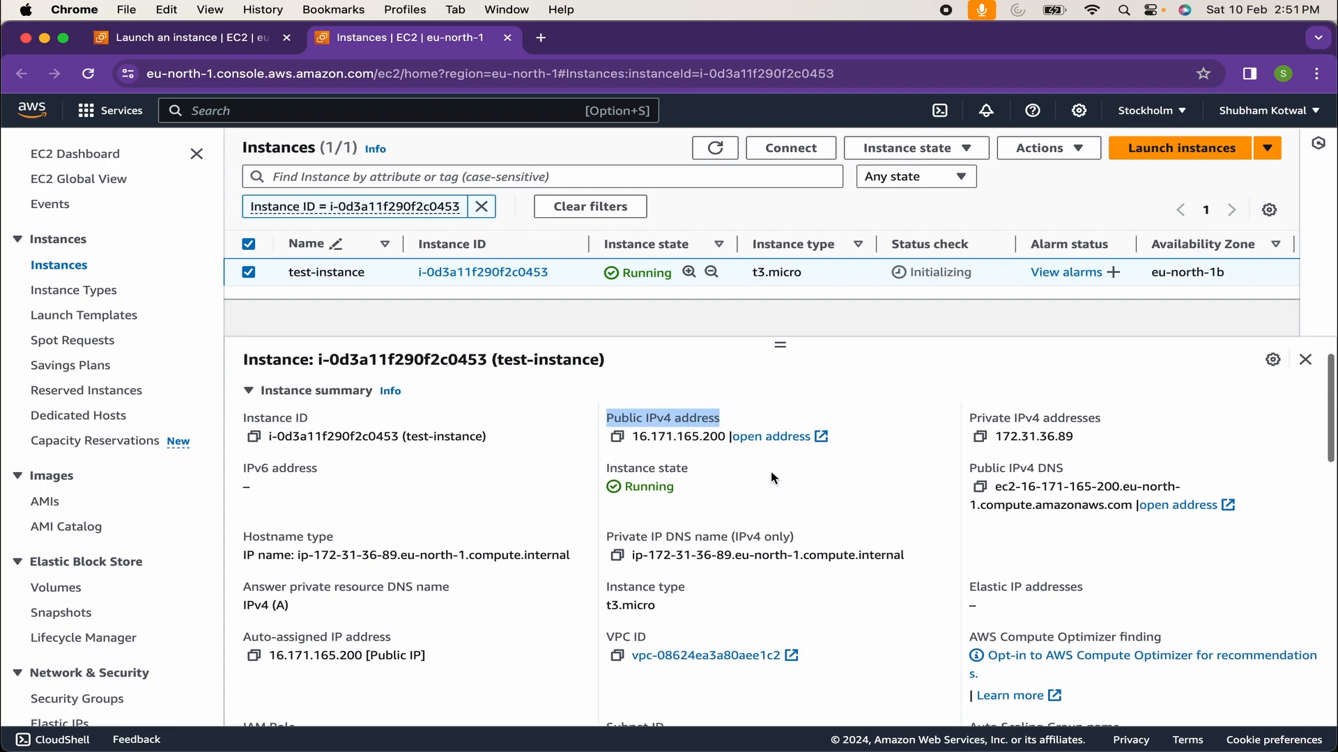
{"action": "scroll", "coordinate": [731, 585], "scroll_direction": "down", "scroll_amount": 4}
{"action": "scroll", "coordinate": [731, 587], "scroll_direction": "down", "scroll_amount": 10}
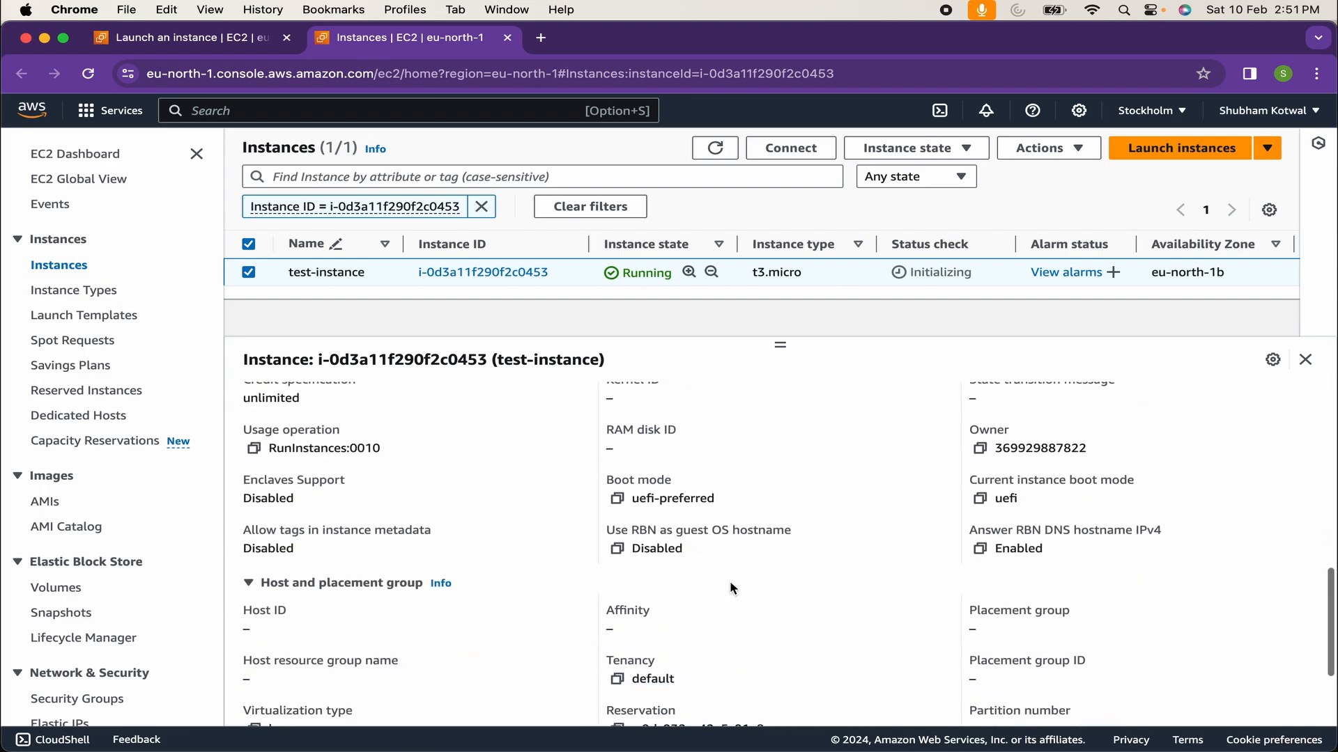
{"action": "scroll", "coordinate": [731, 588], "scroll_direction": "up", "scroll_amount": 20}
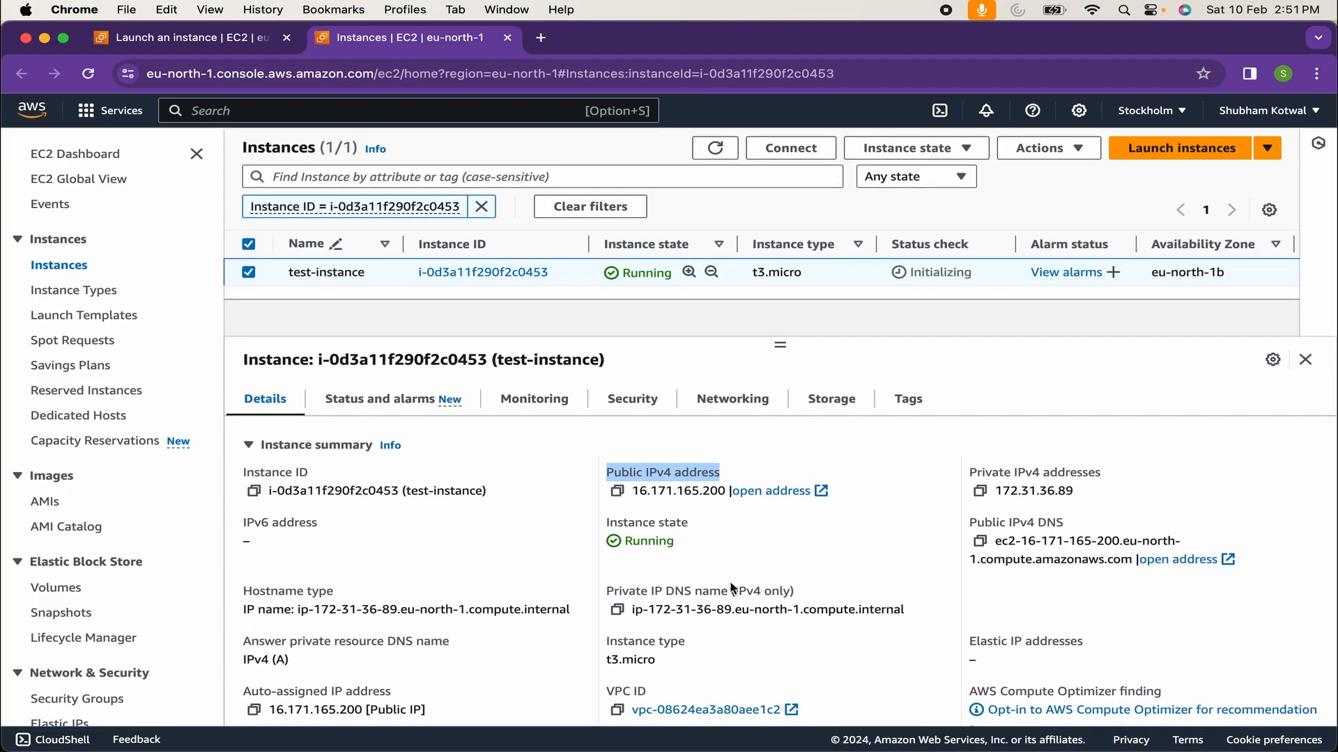